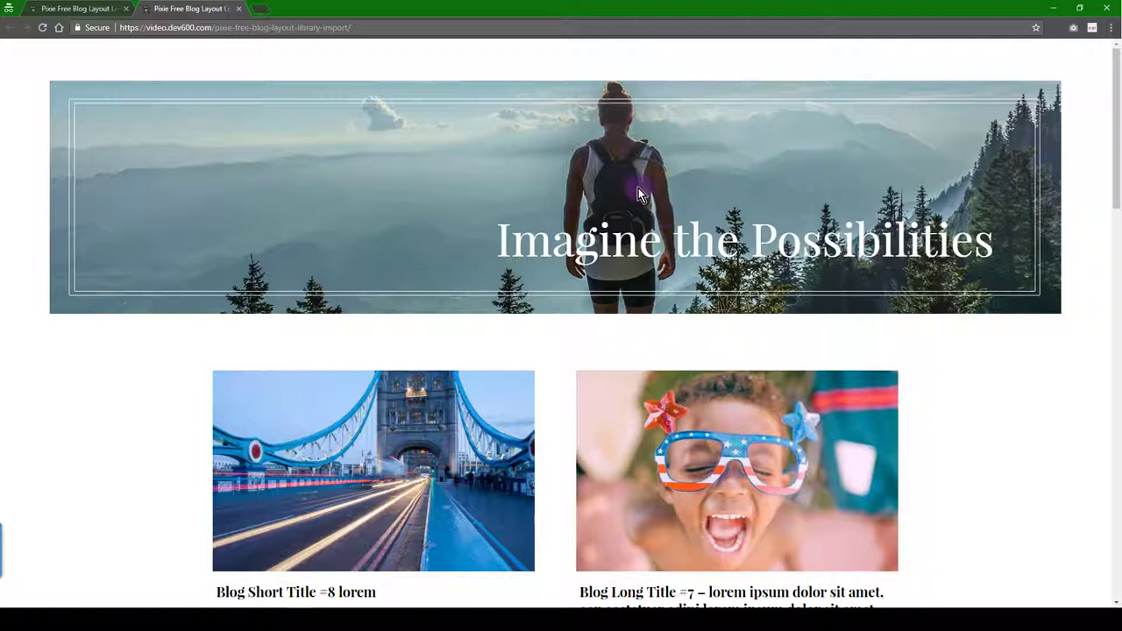
Scroll through the current Pixie blog page to review all its post cards.
scroll(638, 193, down, 1)
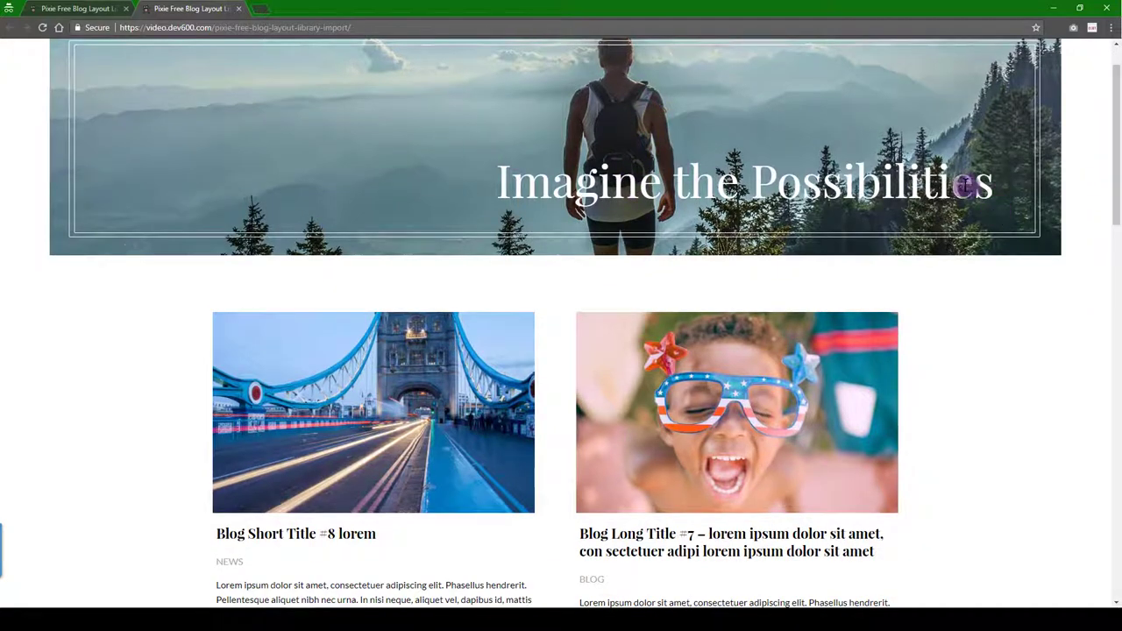
scroll(964, 184, down, 1)
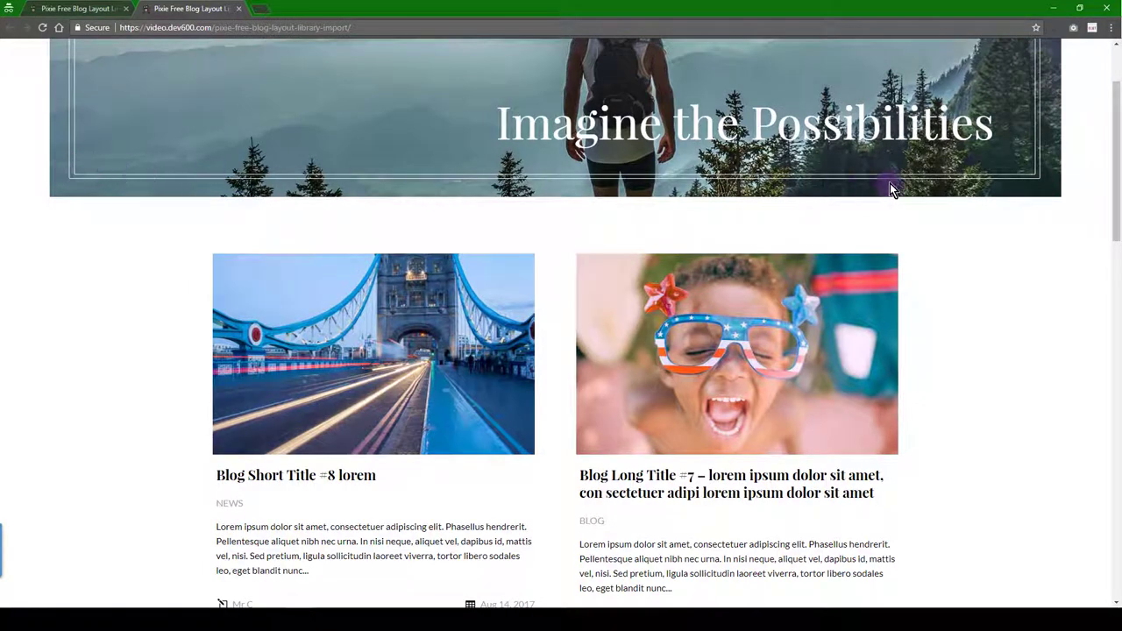
scroll(778, 188, down, 2)
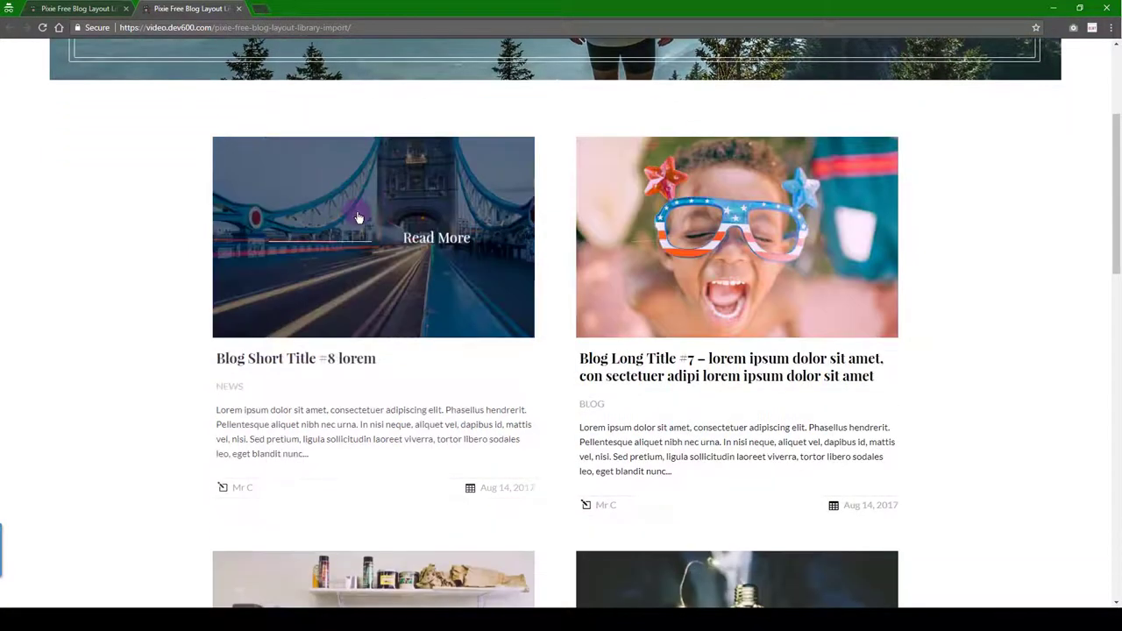
scroll(394, 249, down, 1)
scroll(368, 235, down, 1)
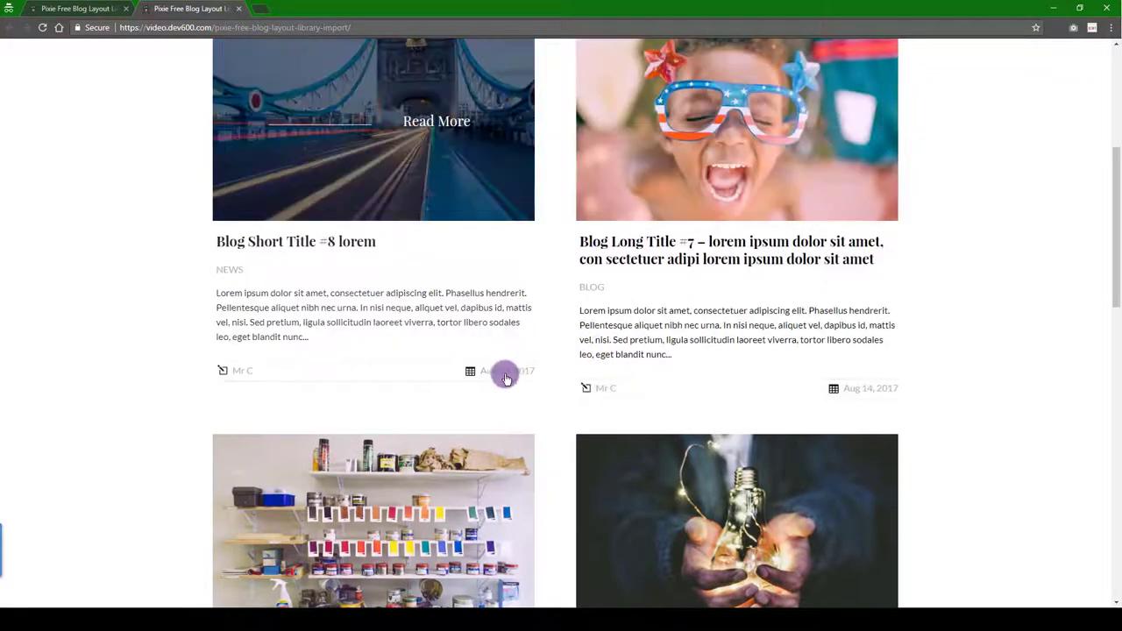
scroll(495, 274, down, 1)
scroll(495, 272, down, 3)
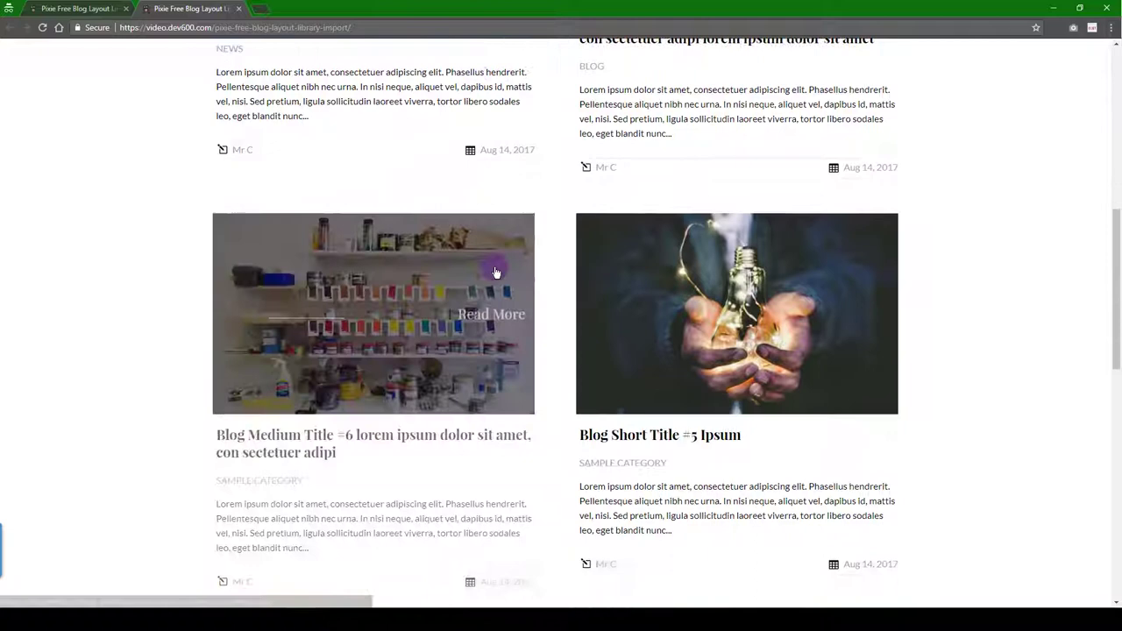
scroll(494, 270, down, 1)
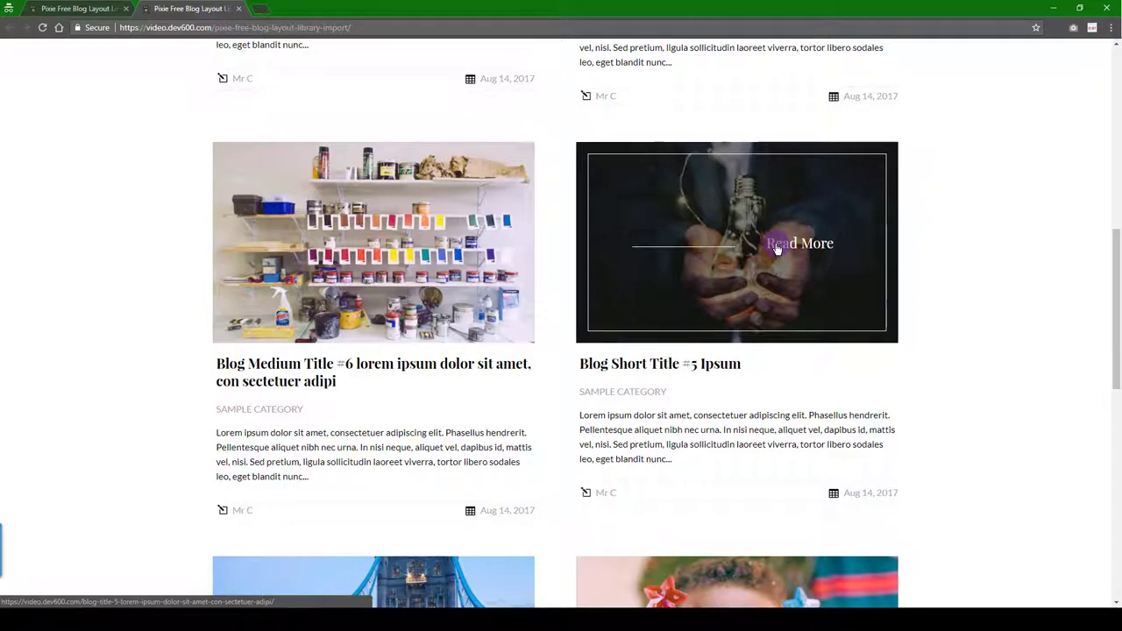
scroll(773, 252, up, 1)
scroll(774, 250, up, 2)
scroll(744, 243, up, 1)
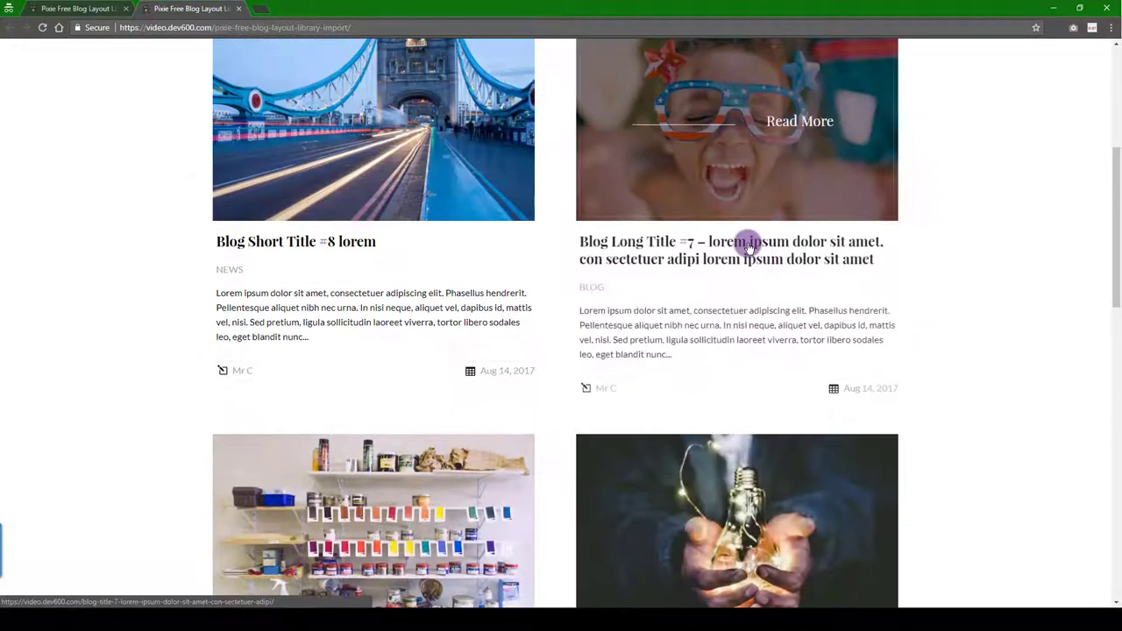
scroll(673, 238, up, 2)
click(597, 264)
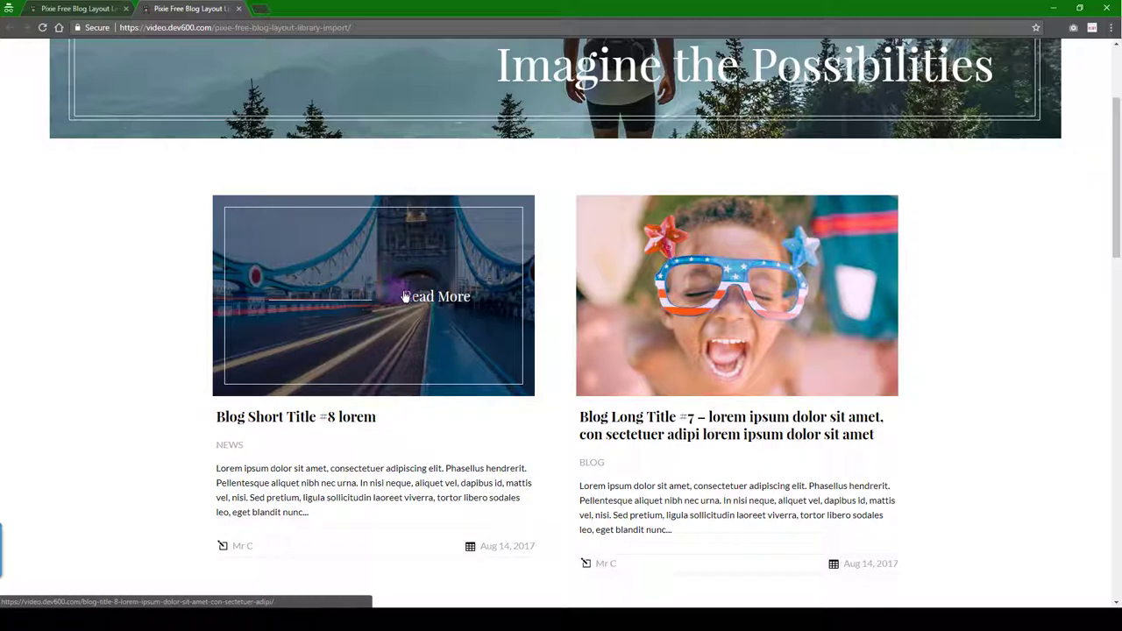
Check the first tab's blog version, then return to the version where Short Title #8 has an image.
click(77, 12)
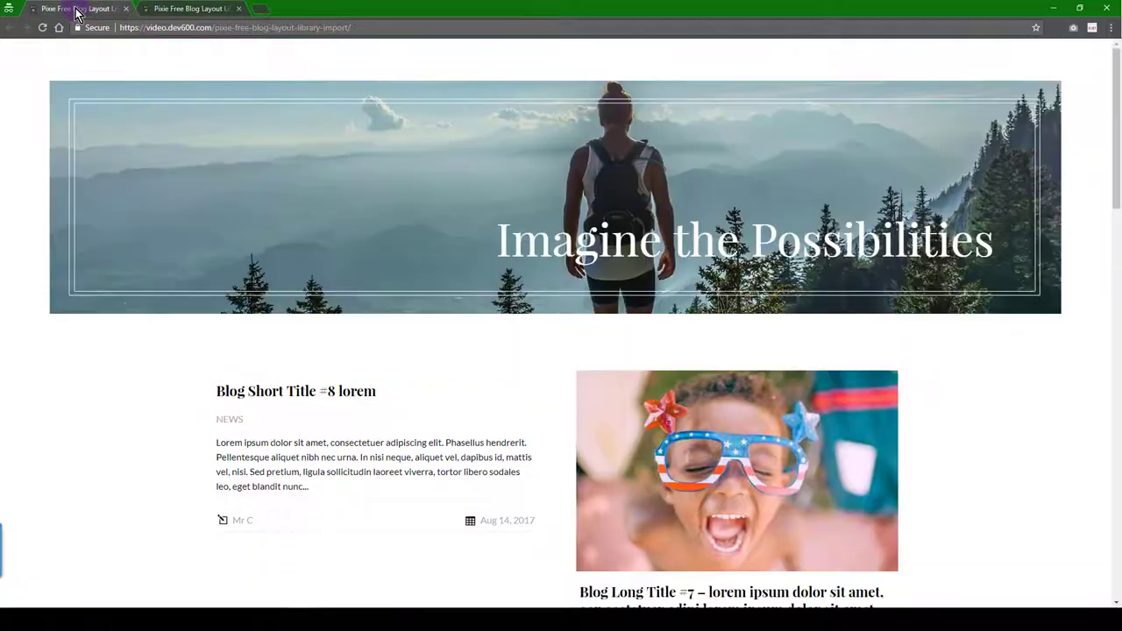
scroll(483, 288, down, 2)
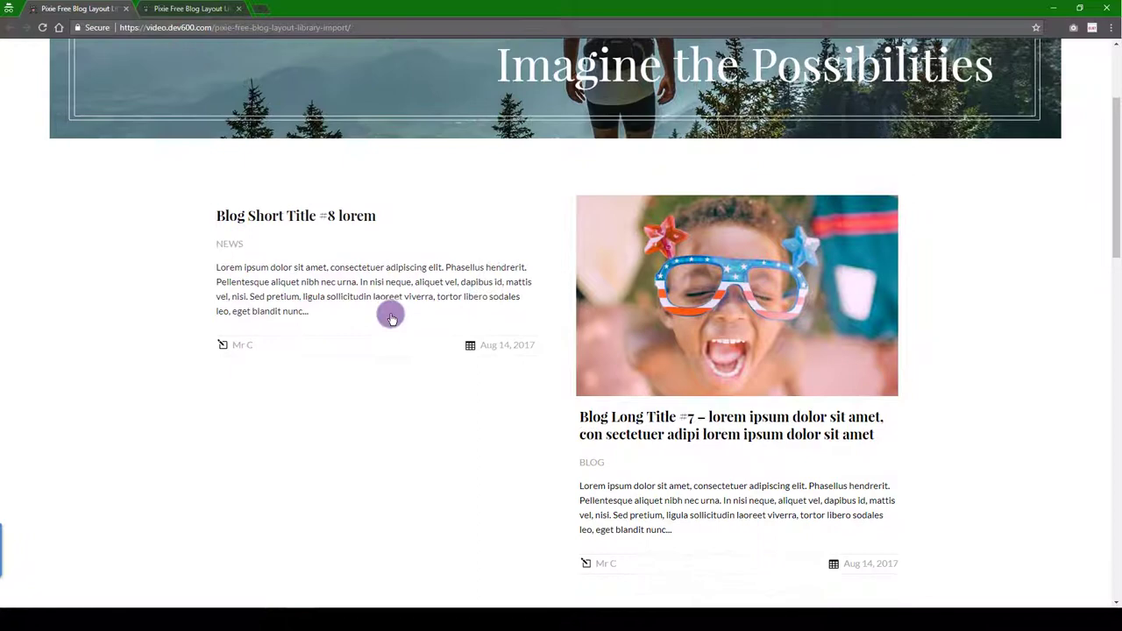
scroll(461, 254, down, 3)
scroll(420, 192, up, 2)
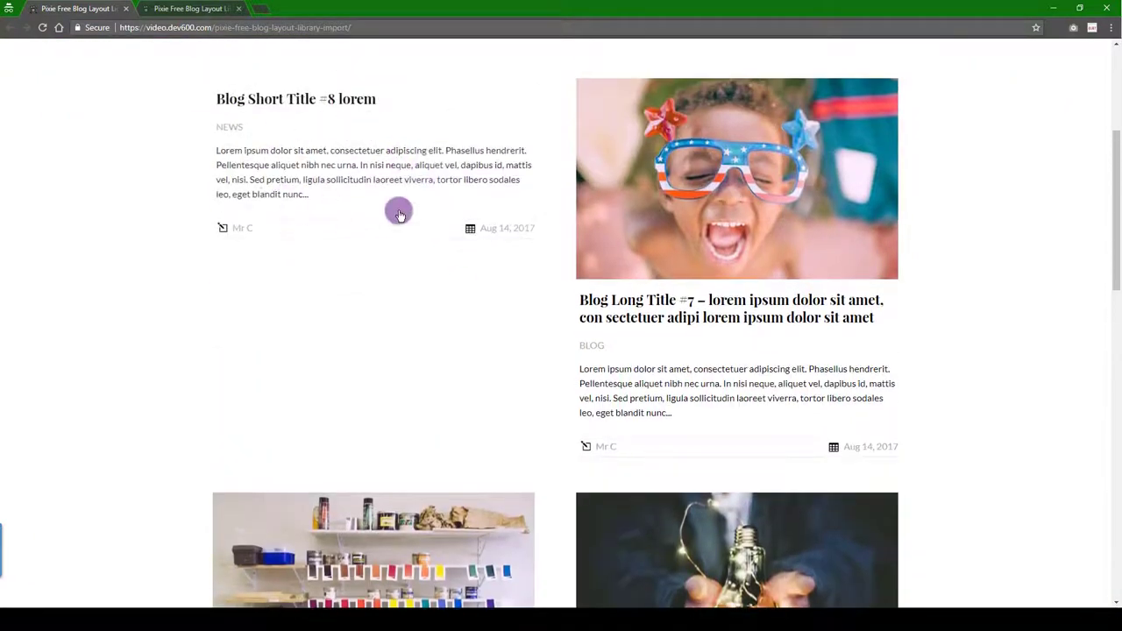
scroll(403, 184, down, 2)
scroll(407, 161, up, 1)
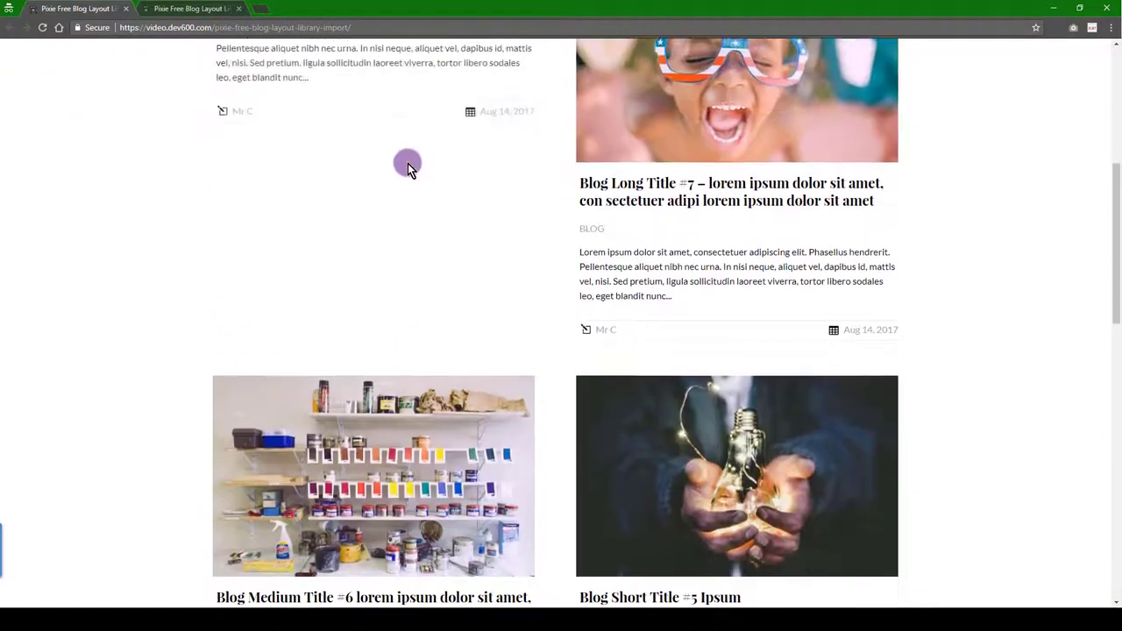
scroll(407, 163, down, 1)
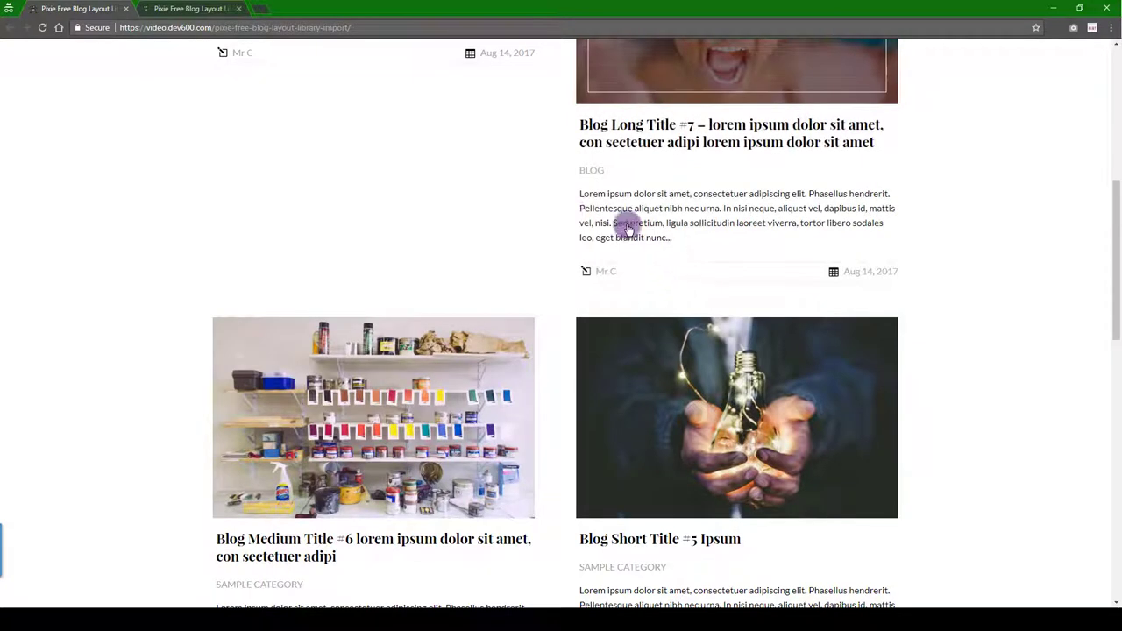
scroll(500, 215, up, 2)
scroll(496, 220, up, 1)
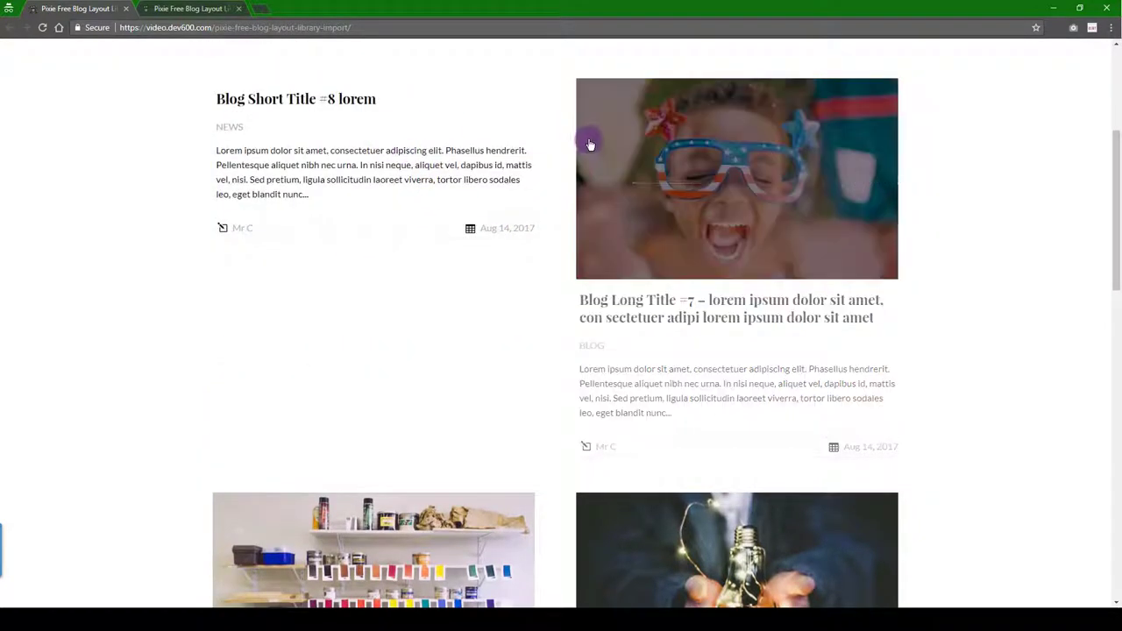
scroll(581, 240, down, 1)
scroll(579, 239, up, 3)
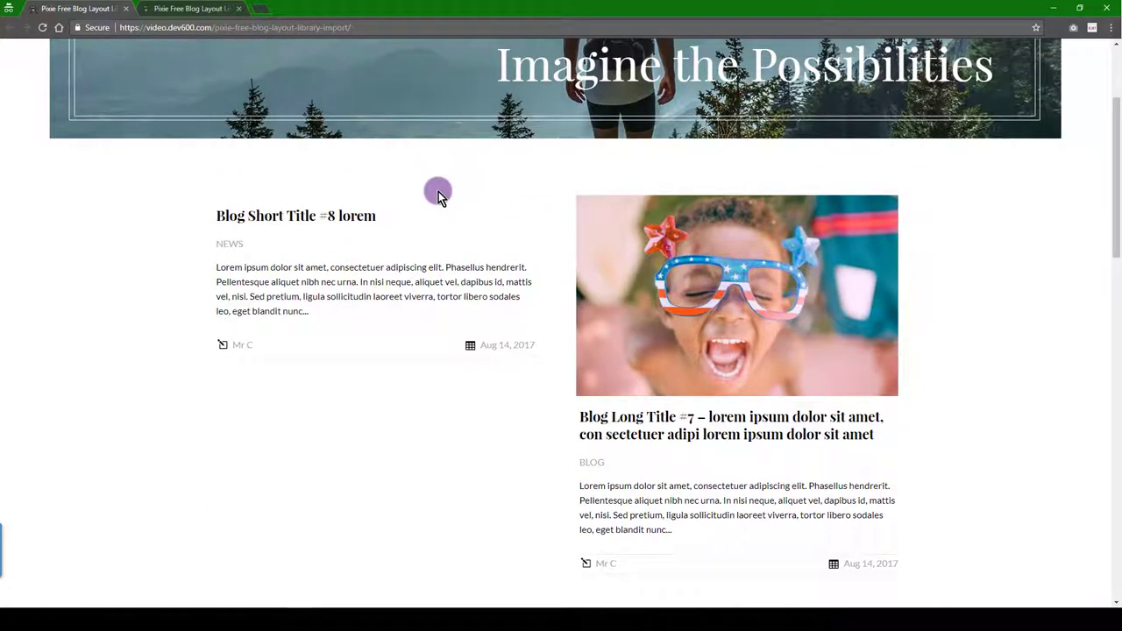
click(203, 11)
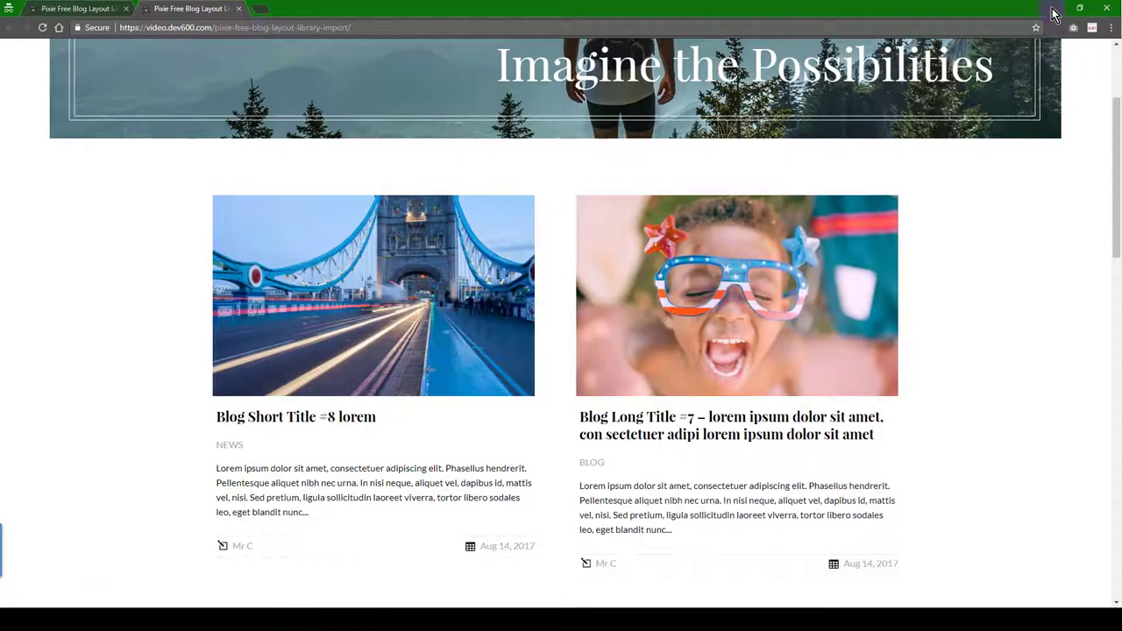
Import the pixie-free-blog-layout-library-import JSON file into the Divi Library.
click(1052, 9)
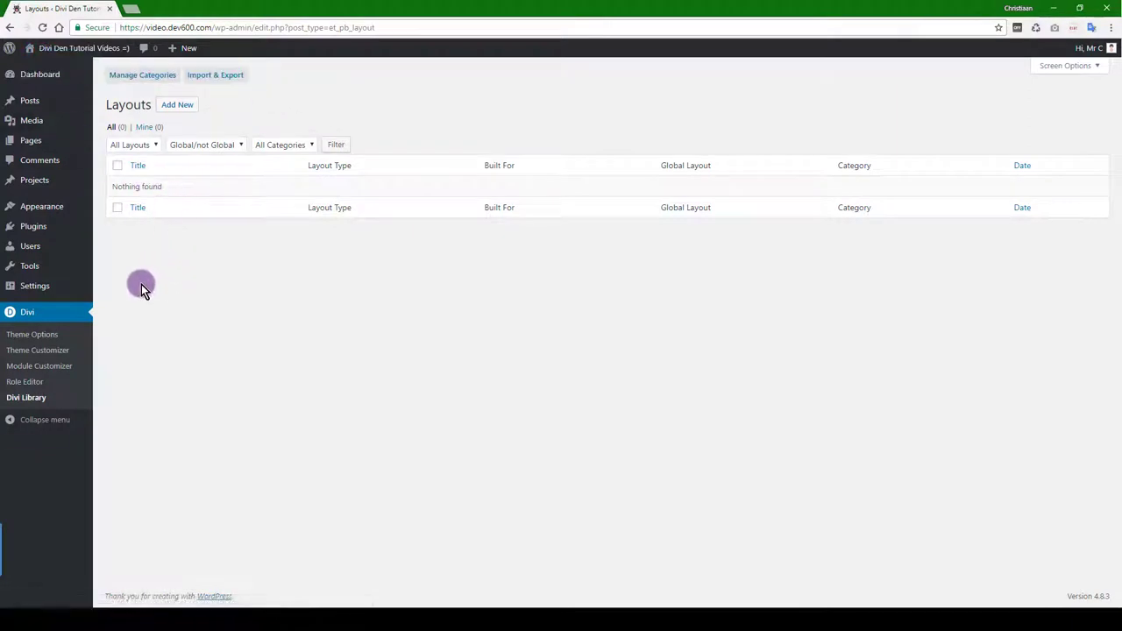
click(35, 405)
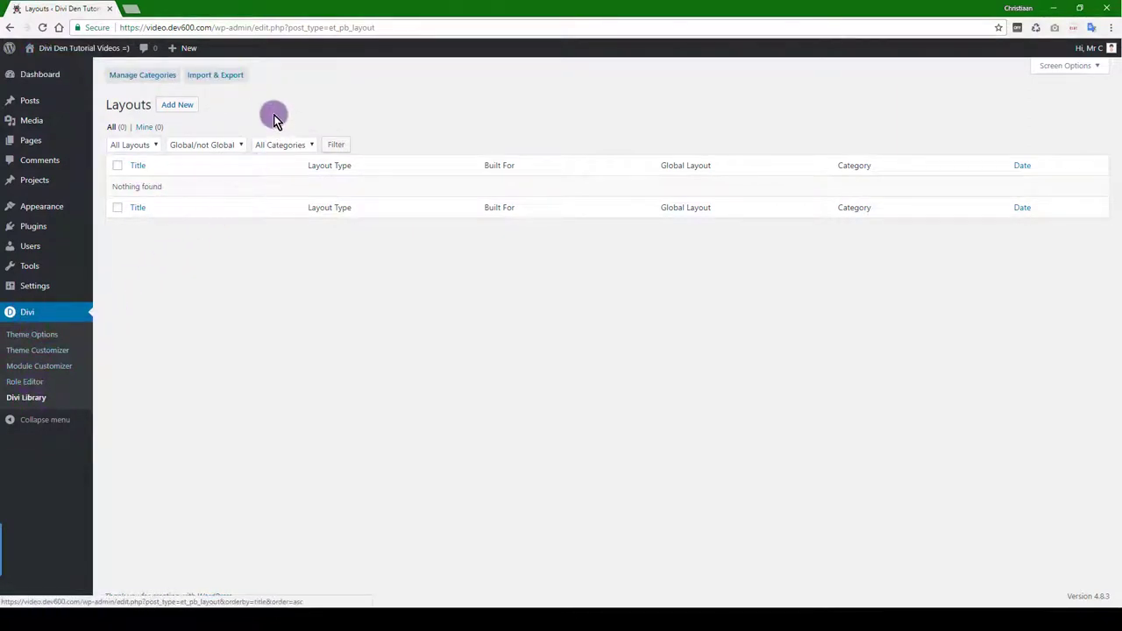
click(219, 76)
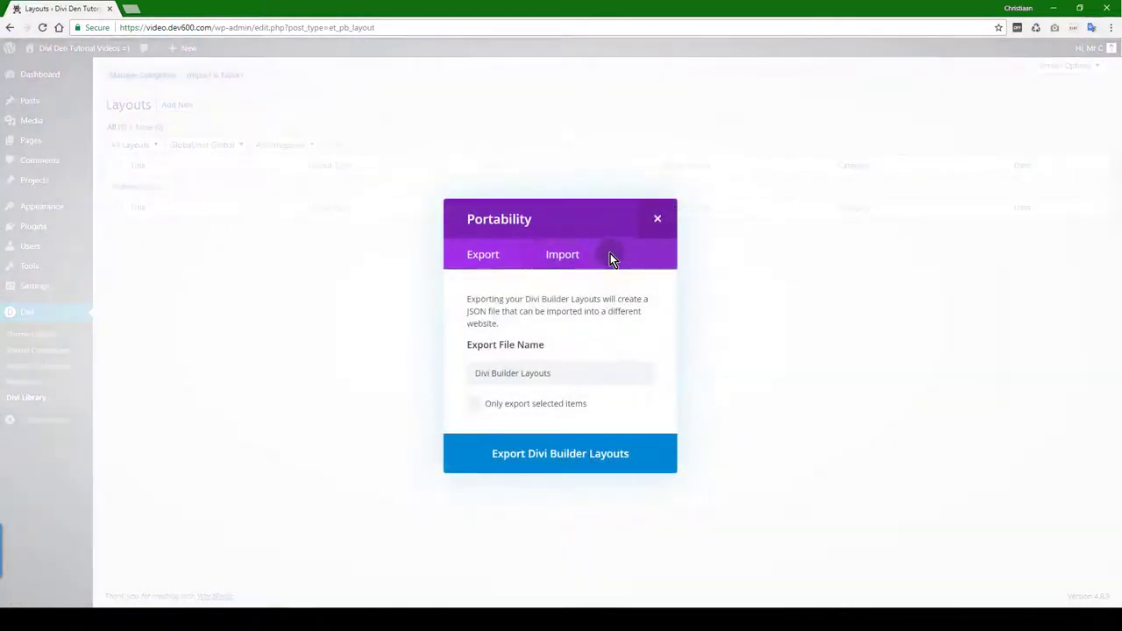
click(569, 258)
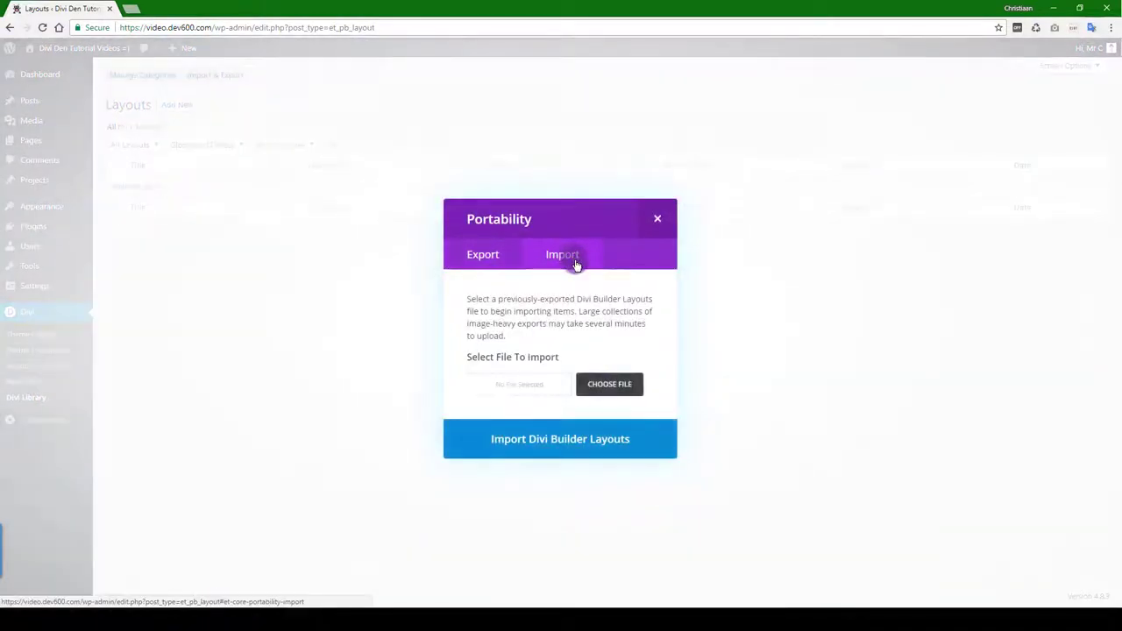
click(600, 387)
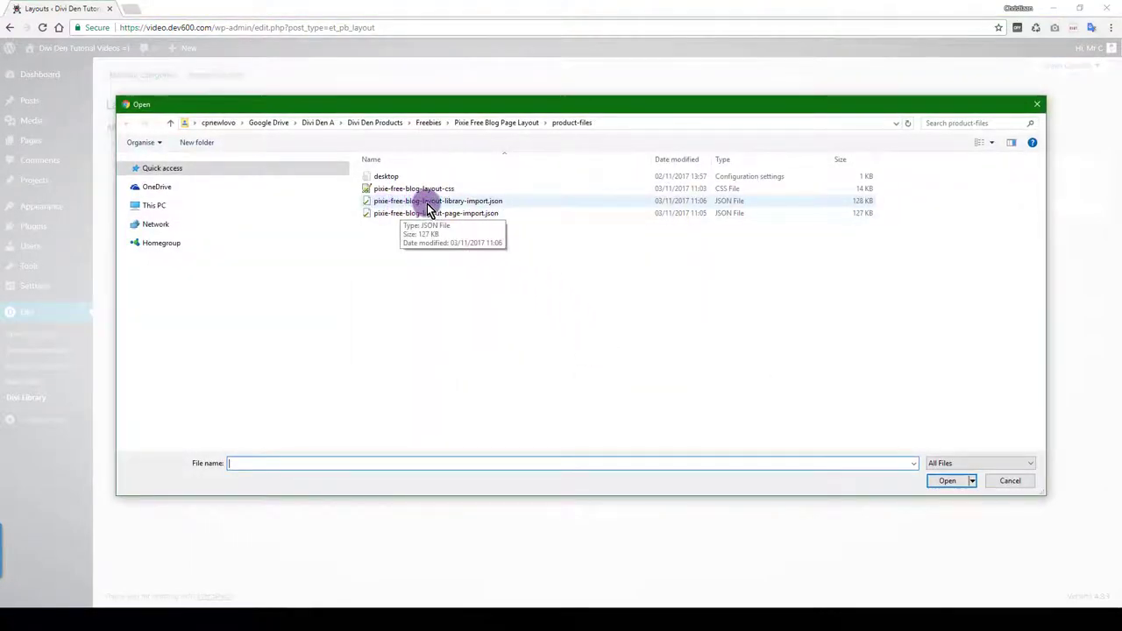
double_click(449, 203)
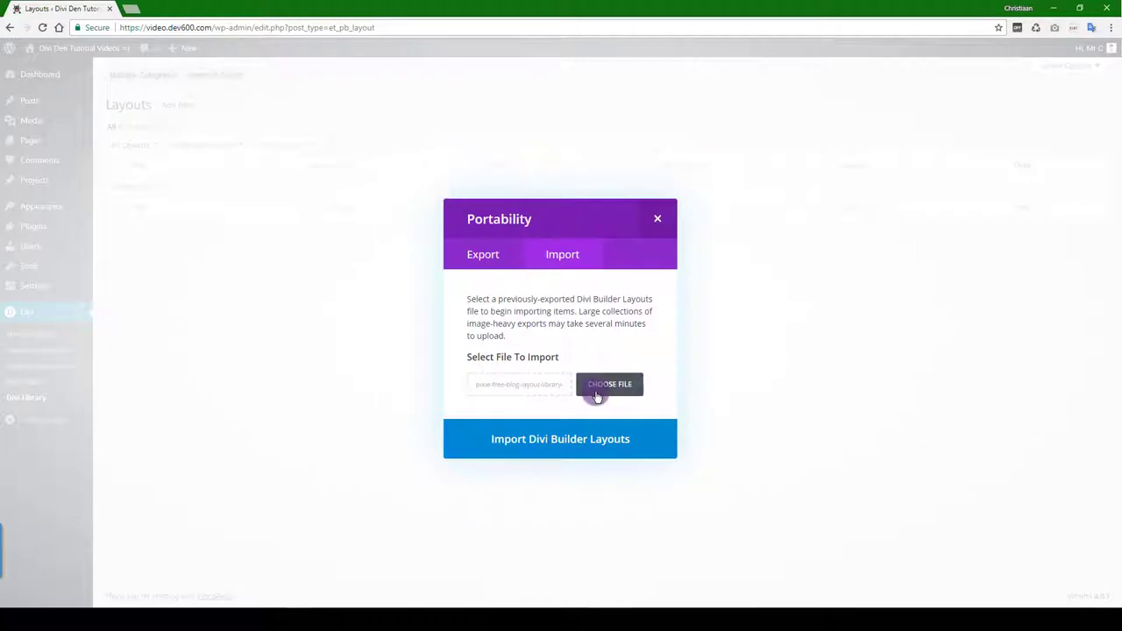
click(570, 449)
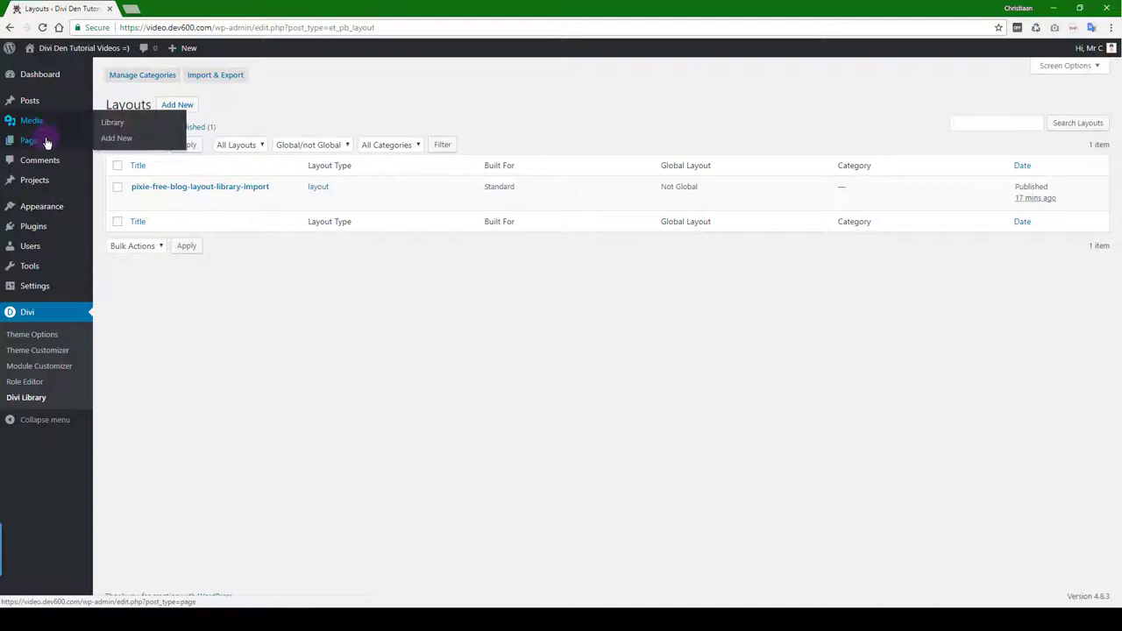
Open the Pixie Free Blog Layout Library Import page in the builder and dismiss the Portability window.
click(44, 142)
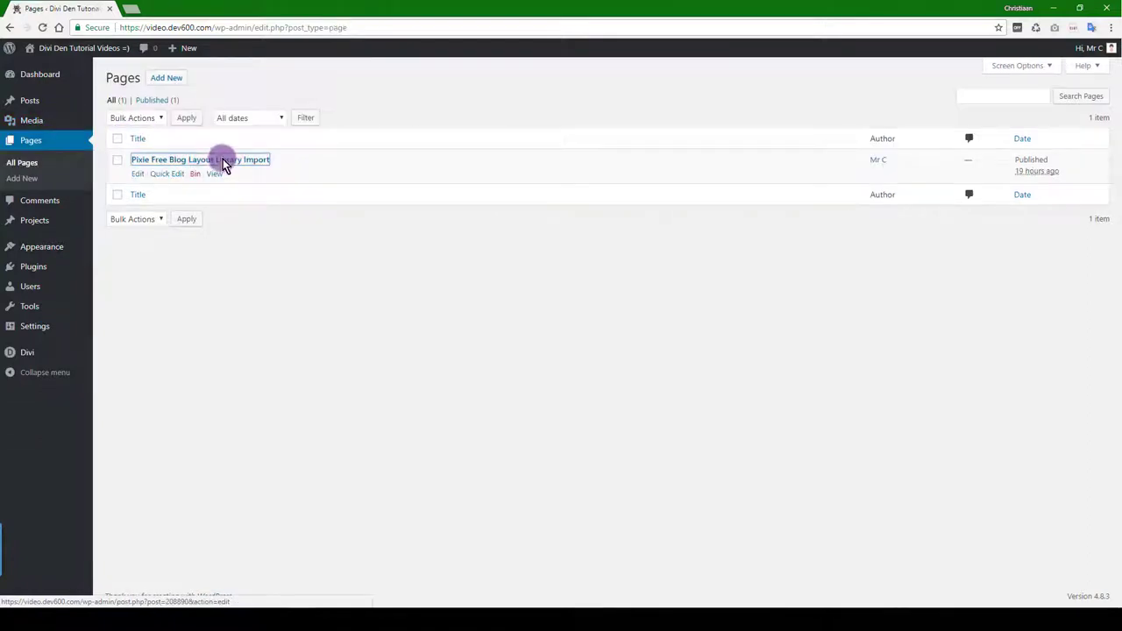
click(223, 161)
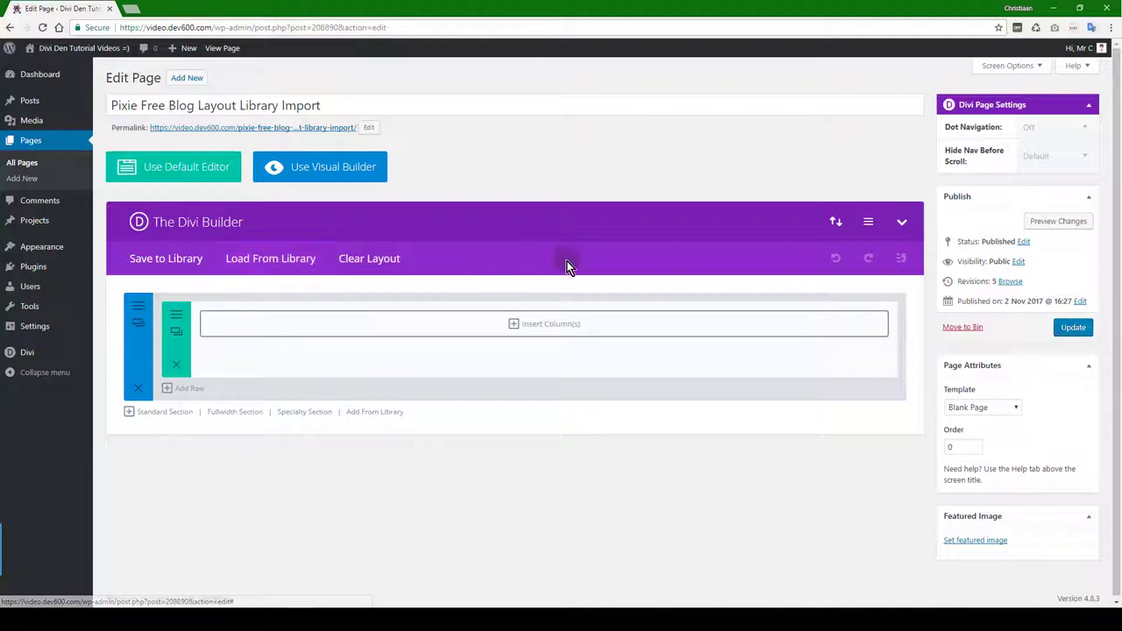
click(836, 224)
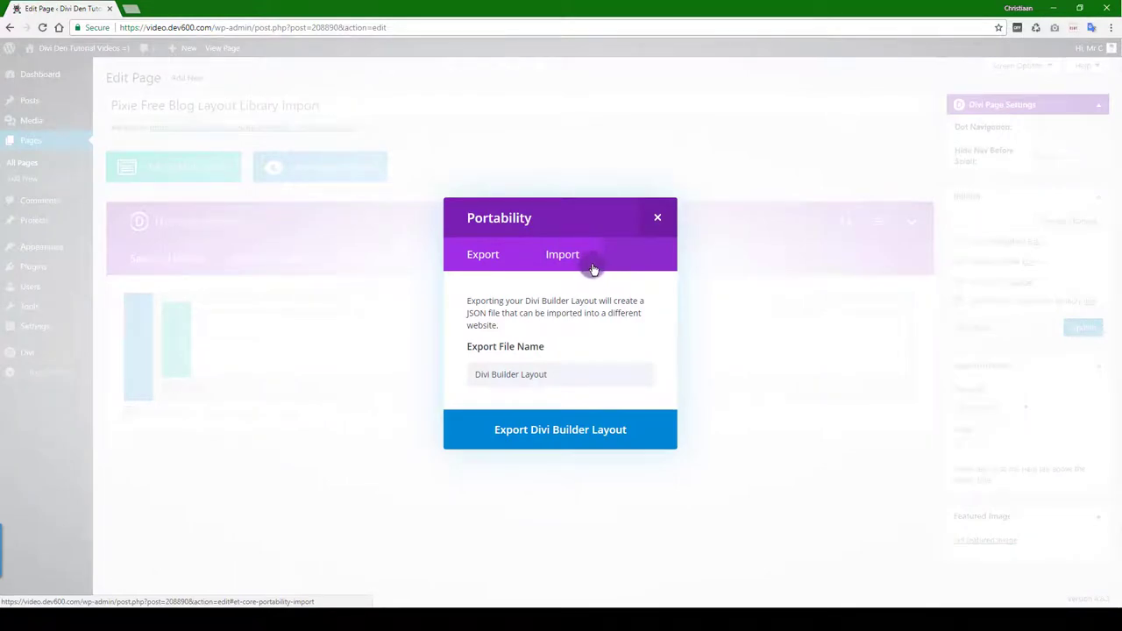
click(574, 263)
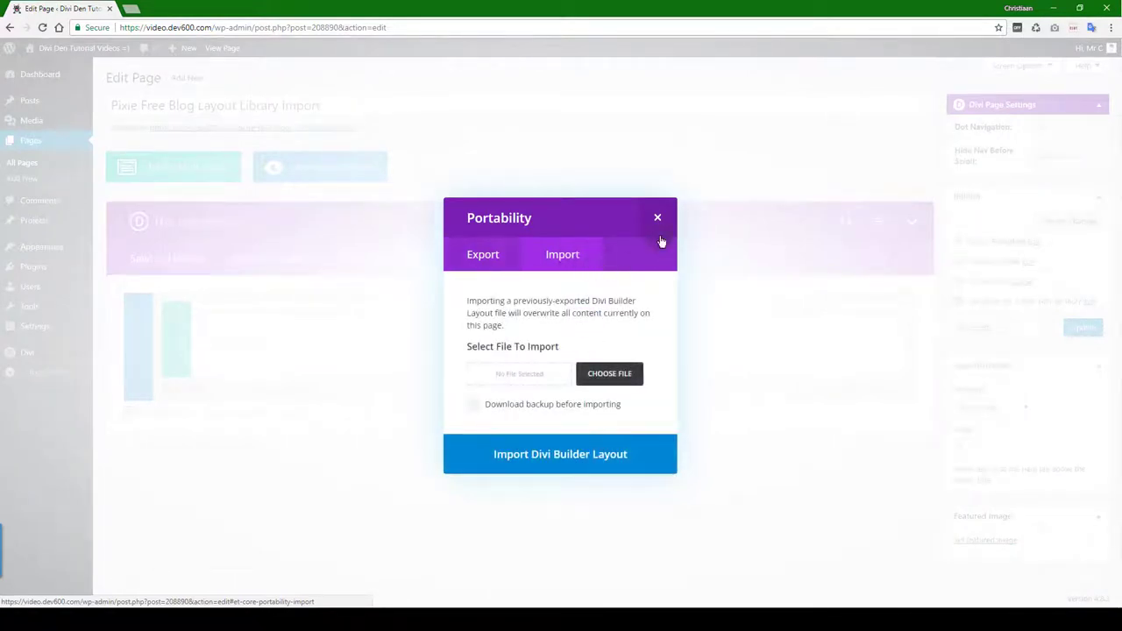
click(657, 217)
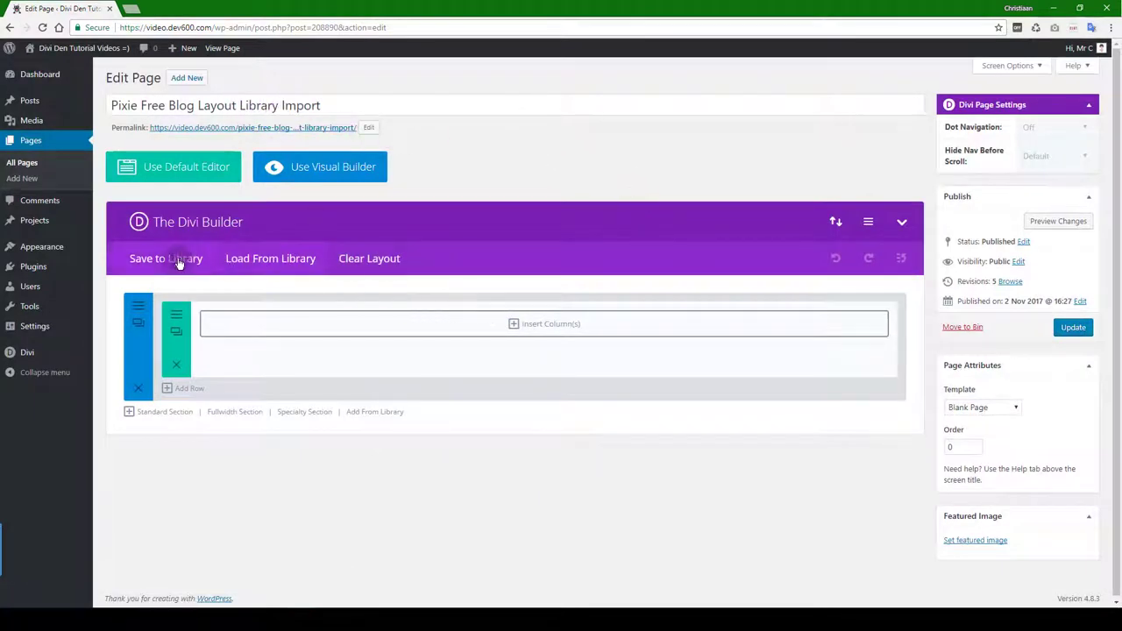
Load the pixie-free-blog-layout-library-import layout onto the page and open the builder's page settings.
click(263, 259)
click(467, 149)
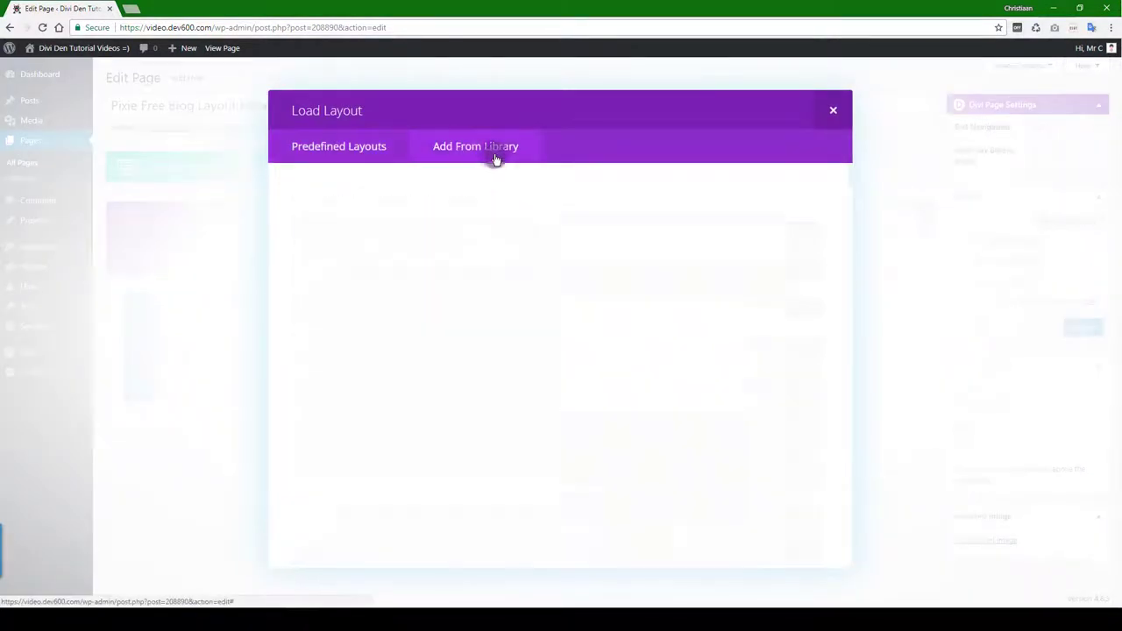
click(492, 233)
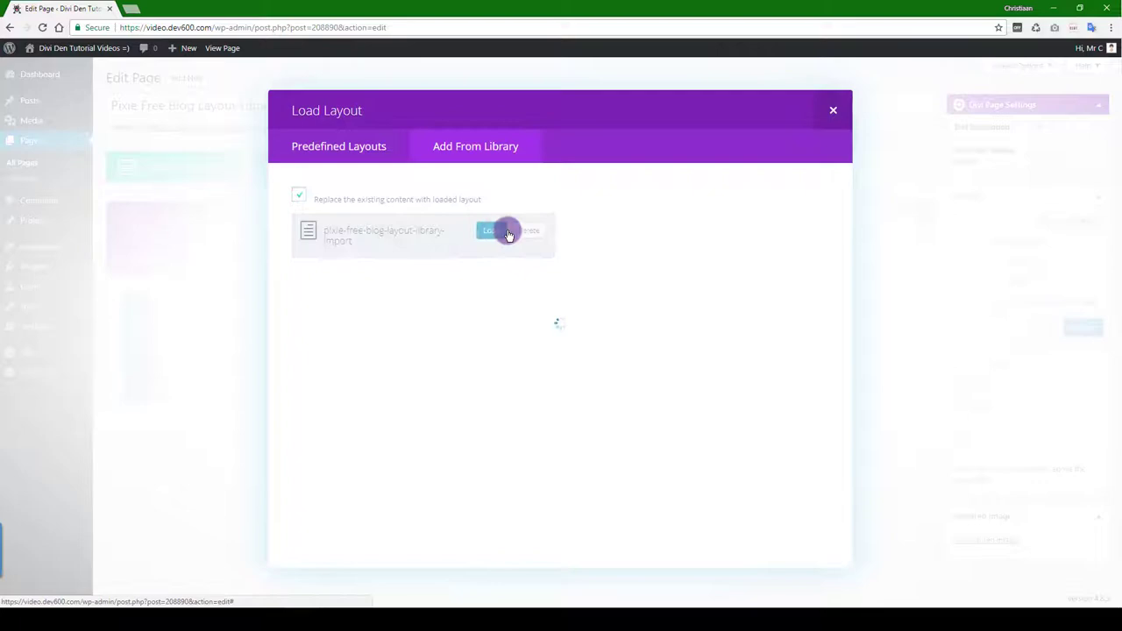
scroll(619, 278, down, 2)
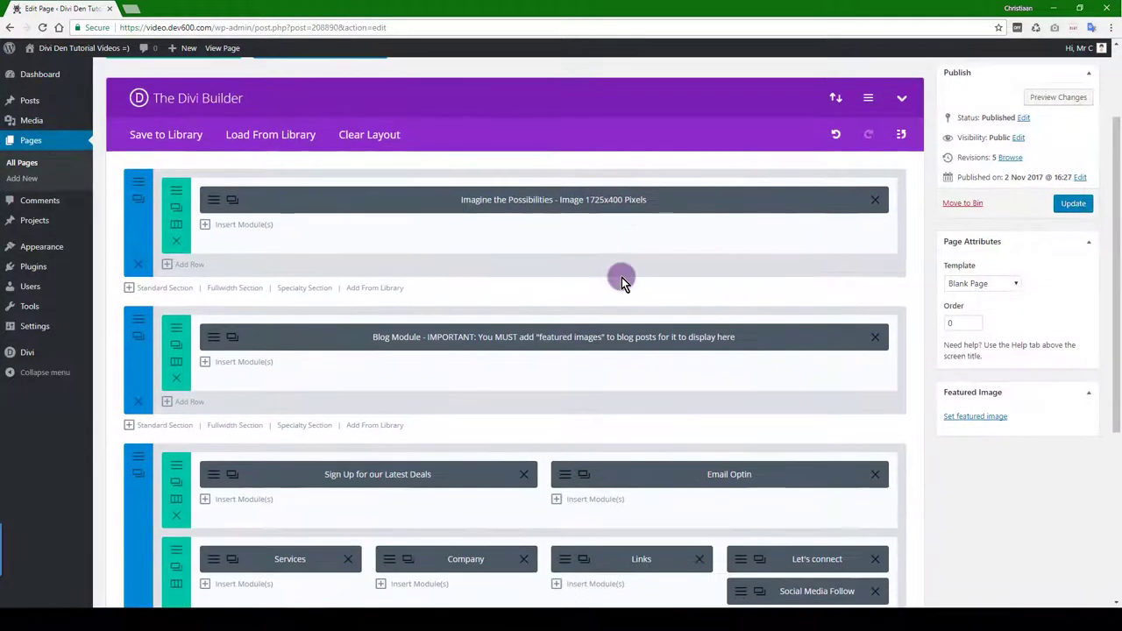
scroll(631, 263, down, 2)
scroll(646, 258, down, 1)
scroll(647, 256, up, 2)
scroll(648, 256, up, 1)
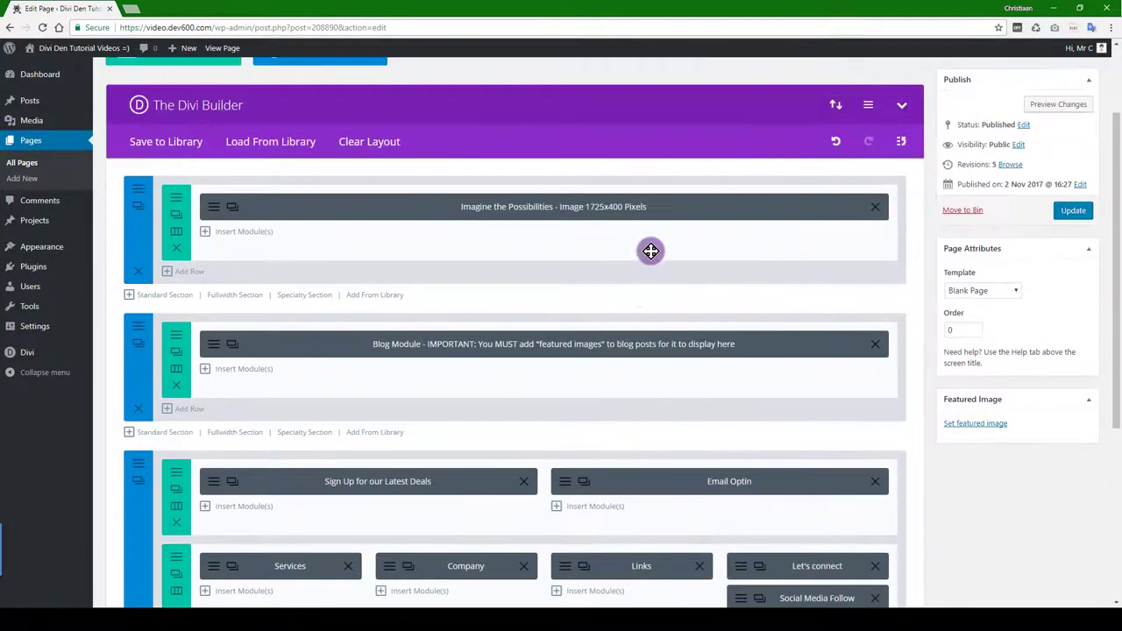
scroll(652, 250, up, 2)
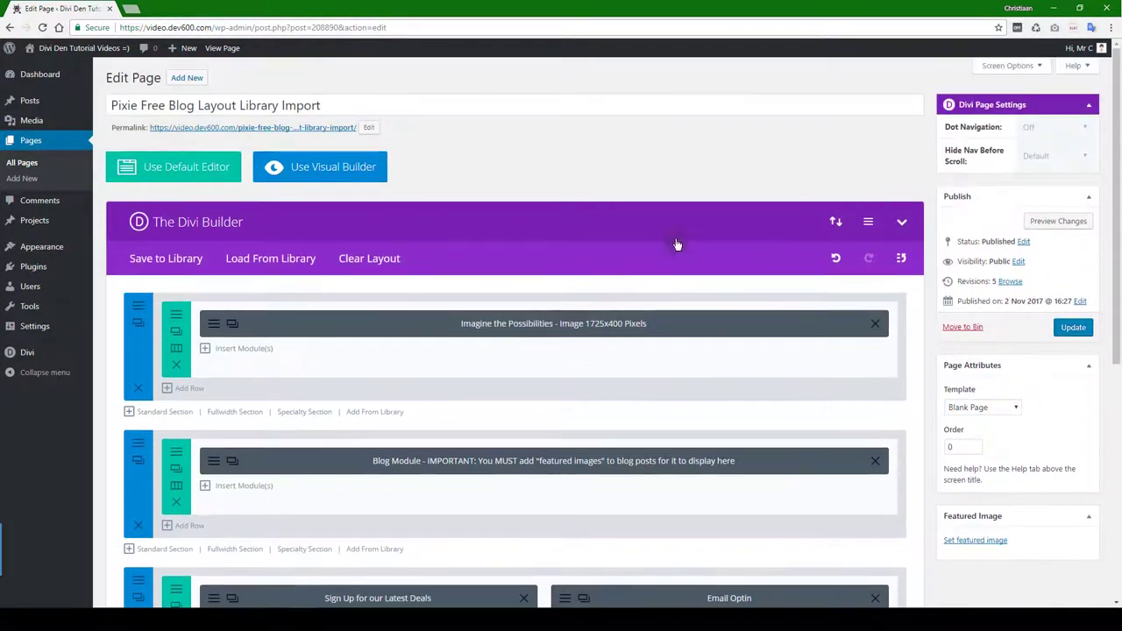
click(869, 225)
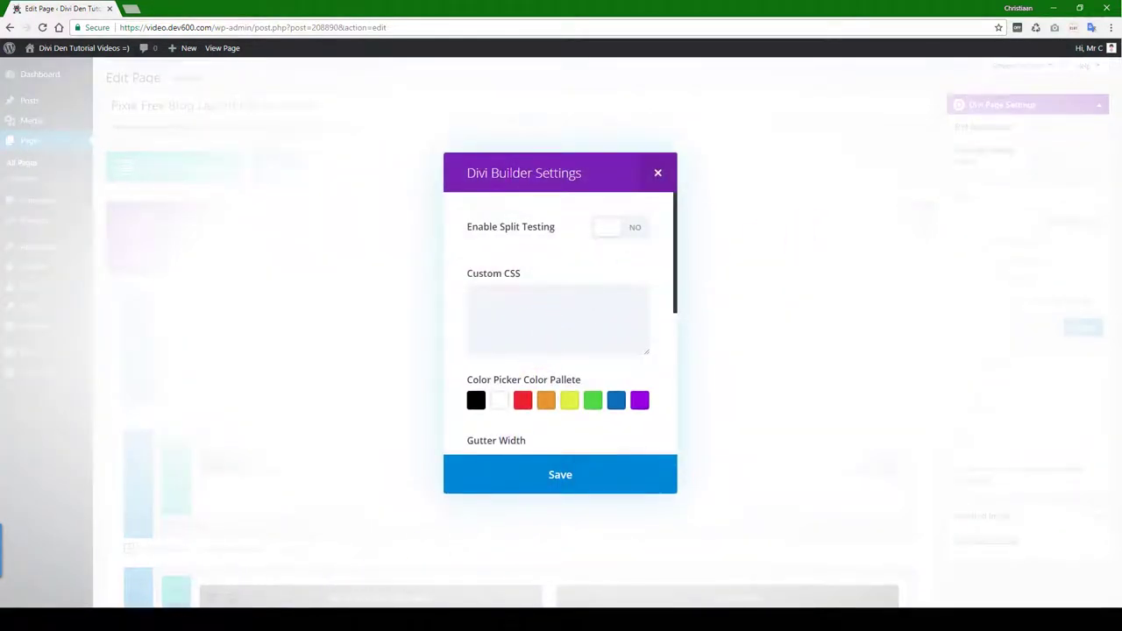
Copy all text of the Pixie blog layout CSS file in Notepad++, then close it and its folder.
click(210, 624)
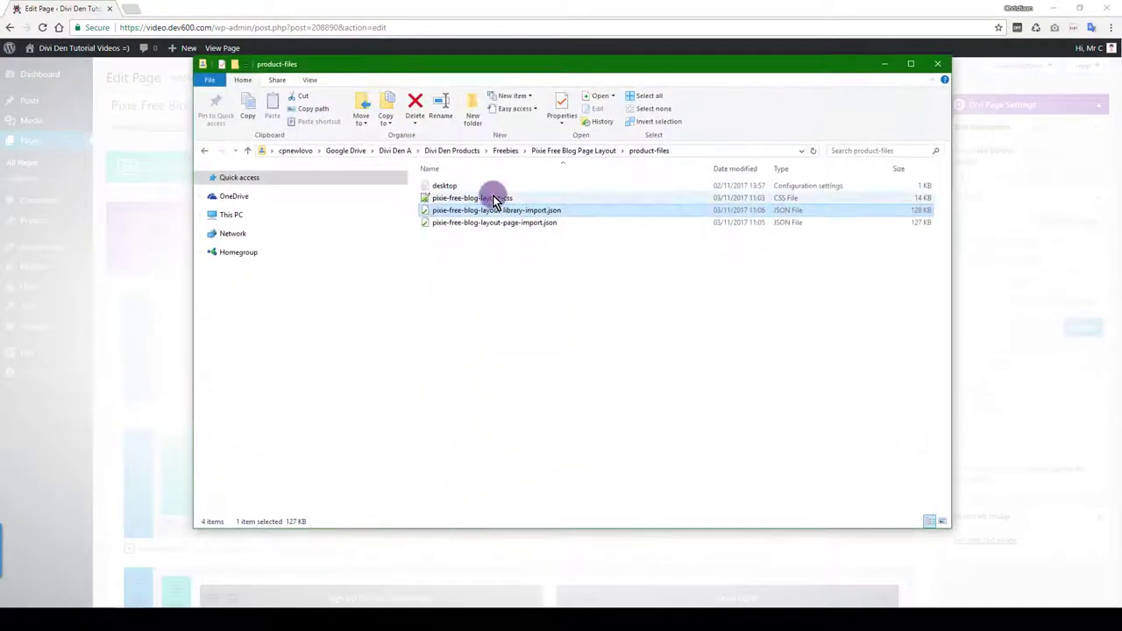
double_click(491, 198)
click(637, 230)
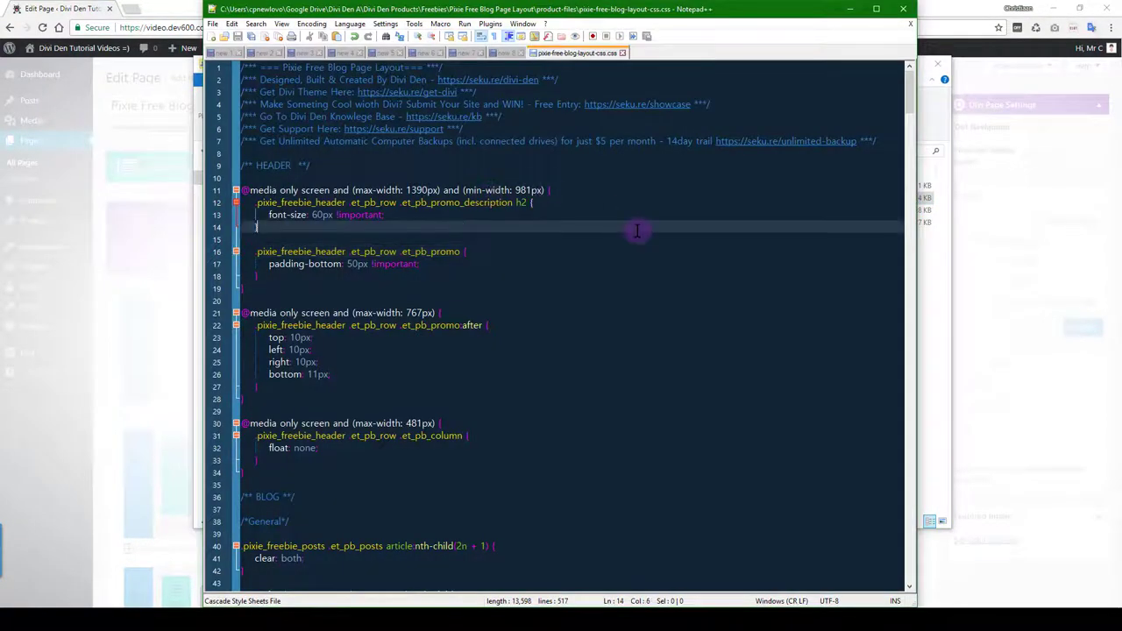
key(ctrl+a)
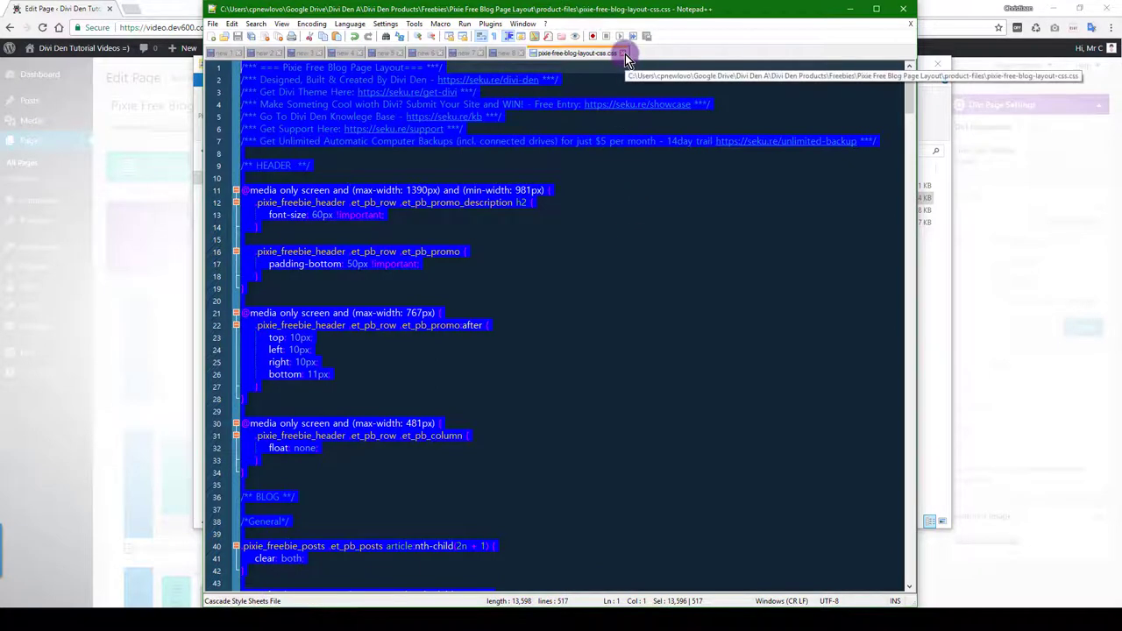
click(849, 9)
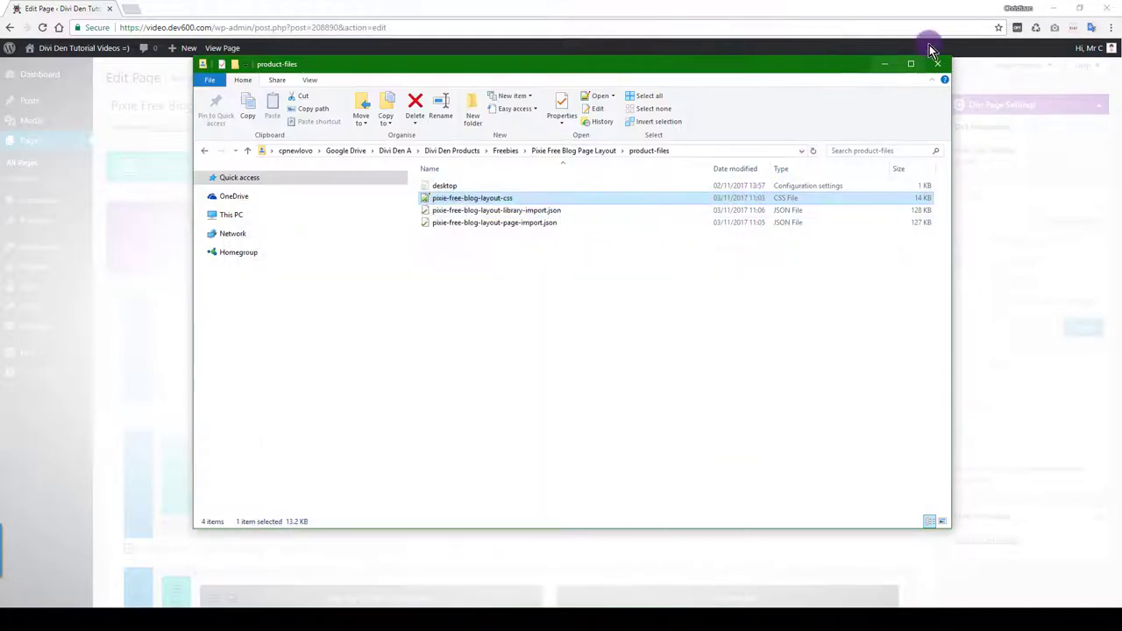
click(883, 64)
Paste the Pixie stylesheet into the Custom CSS box, save the settings, and update the page.
click(518, 313)
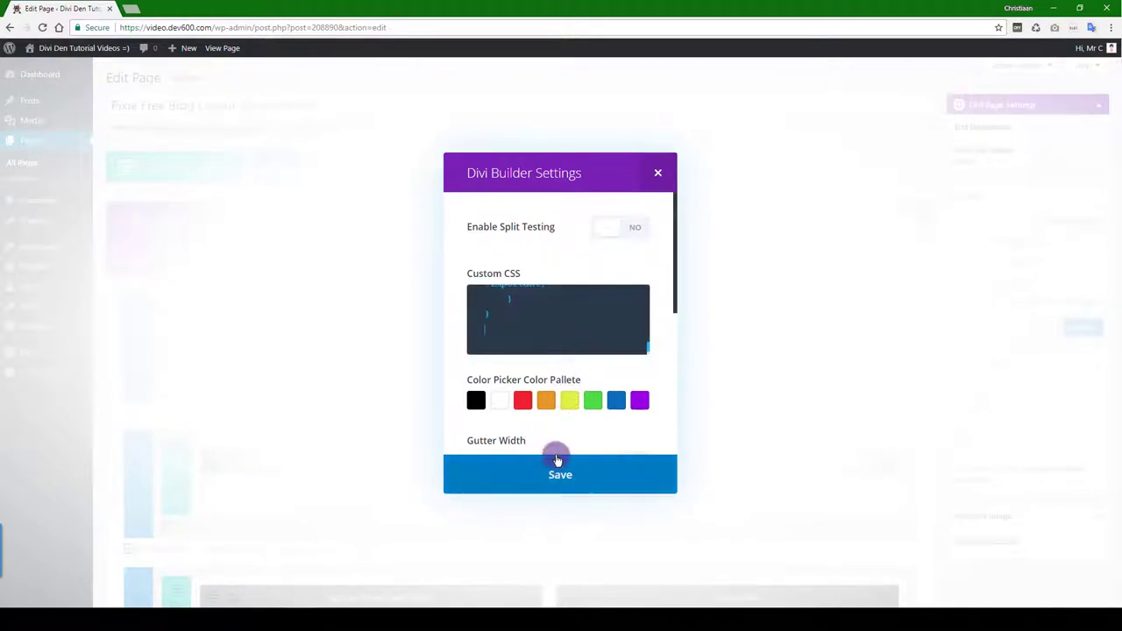
click(552, 473)
click(1065, 330)
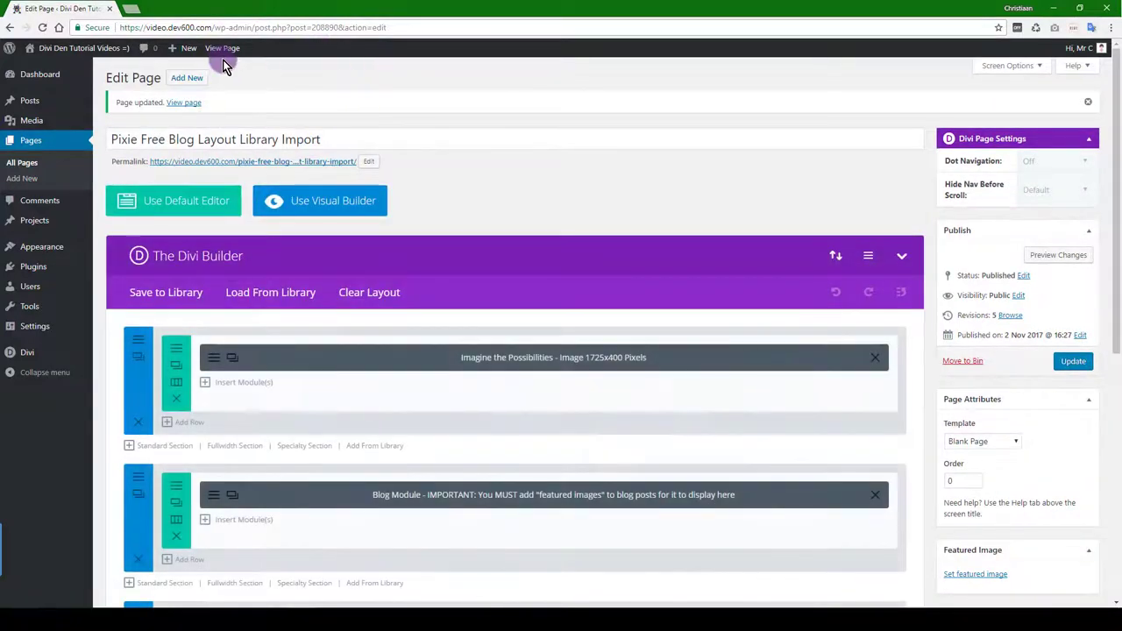
View the live Pixie Free Blog Layout Library Import page in an incognito window down to the footer.
right_click(223, 48)
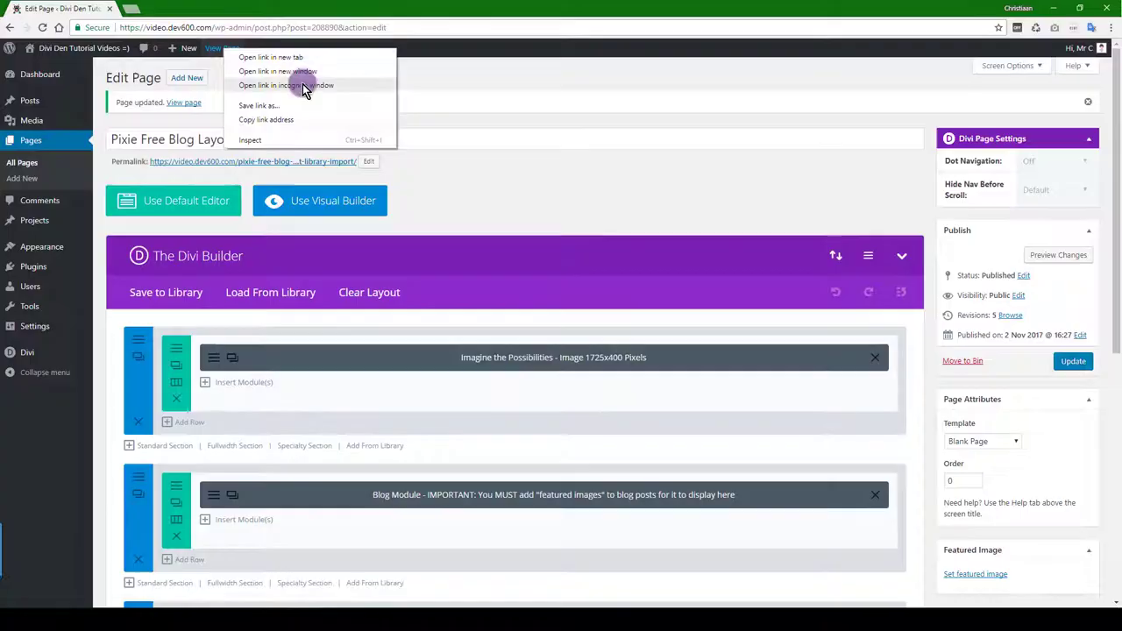
click(303, 84)
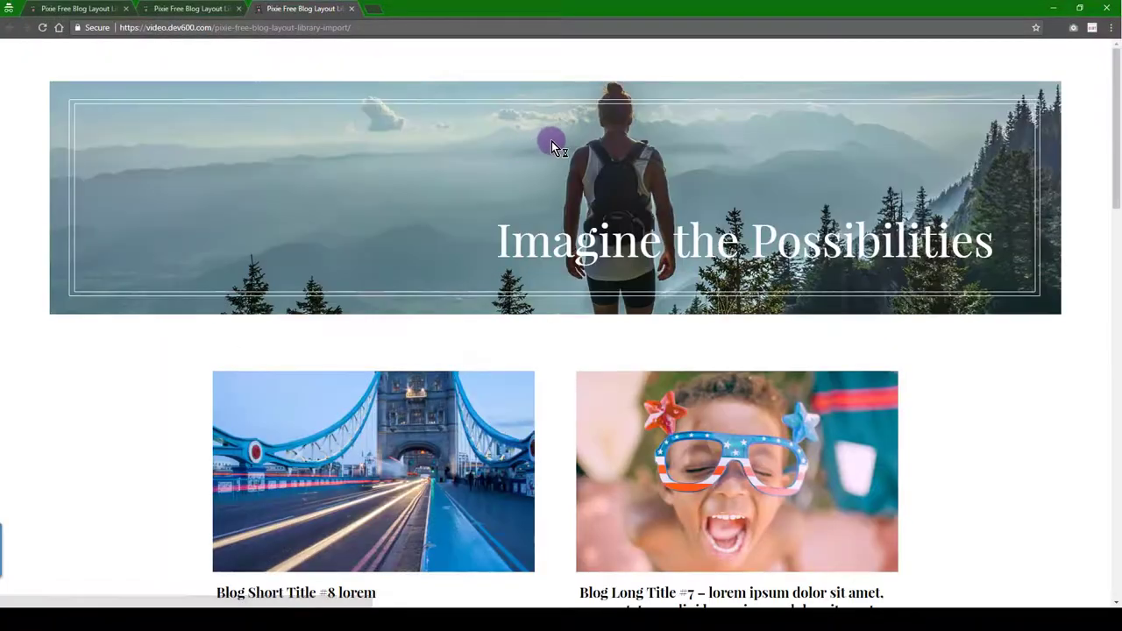
scroll(556, 141, down, 2)
scroll(566, 132, down, 5)
scroll(543, 158, down, 2)
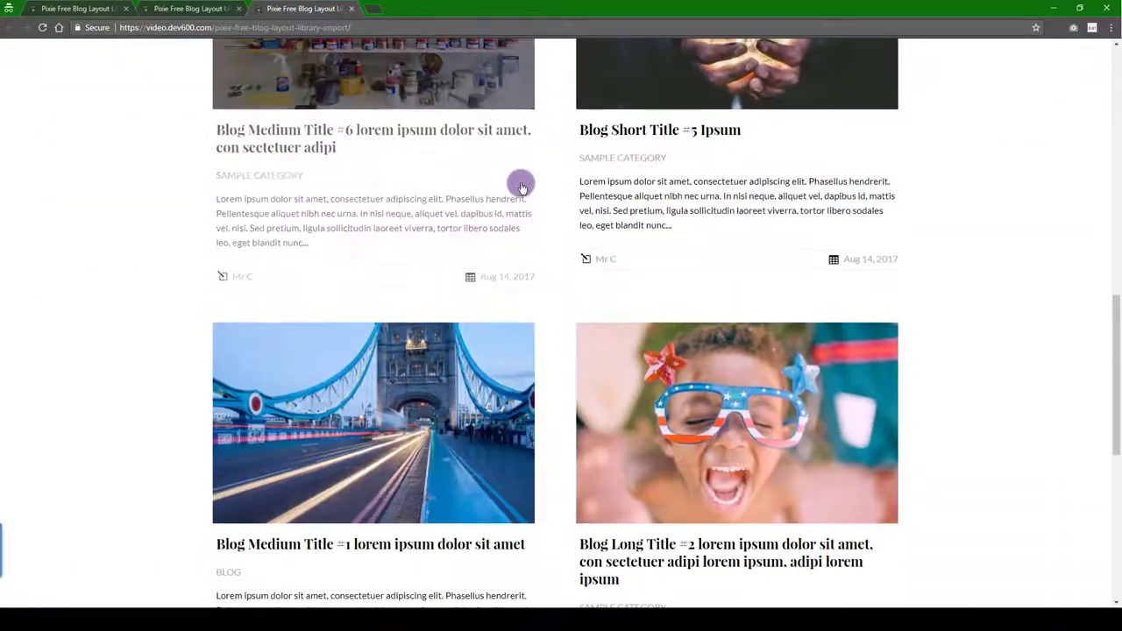
scroll(482, 201, down, 5)
scroll(520, 205, down, 1)
scroll(534, 193, up, 4)
scroll(535, 188, down, 3)
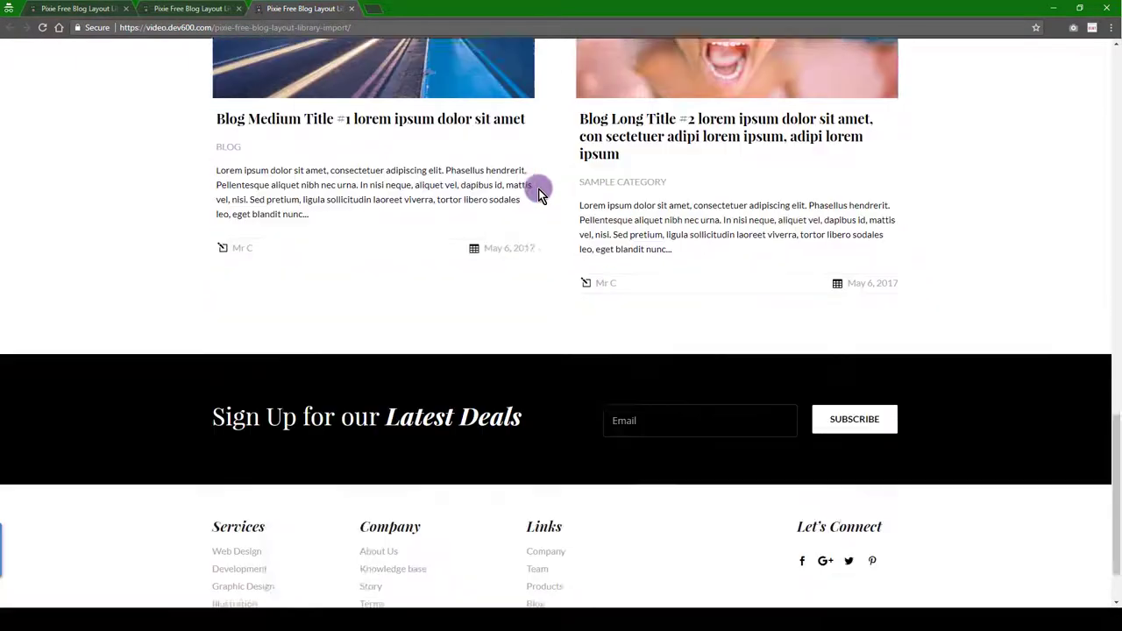
scroll(521, 206, down, 1)
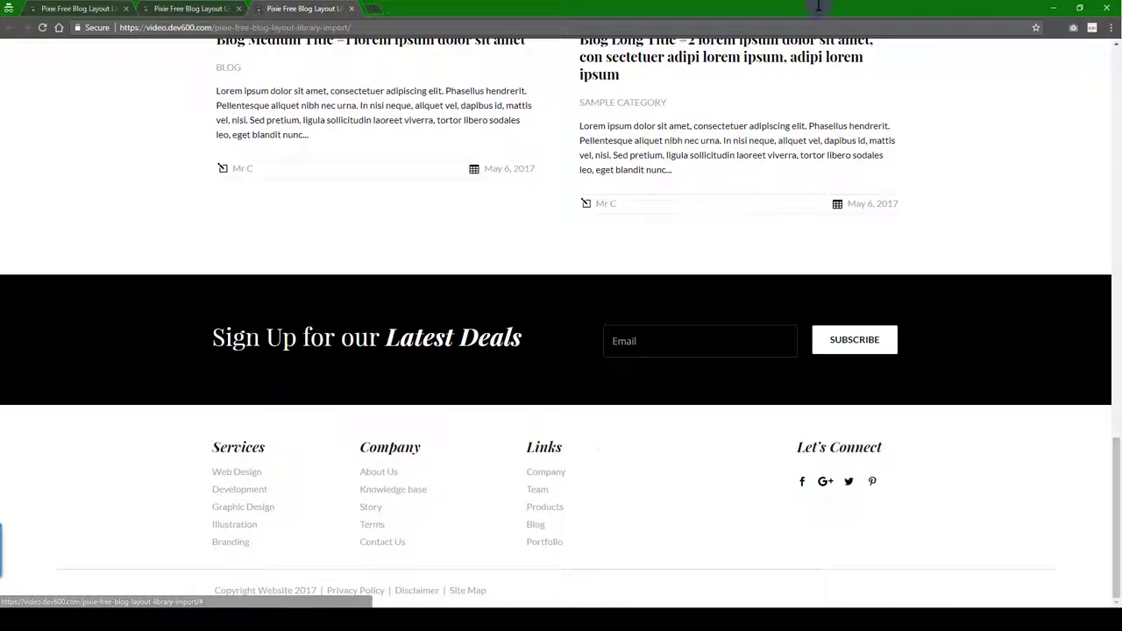
Leave the incognito preview and show the WordPress Posts list with its eight sample posts.
click(1056, 8)
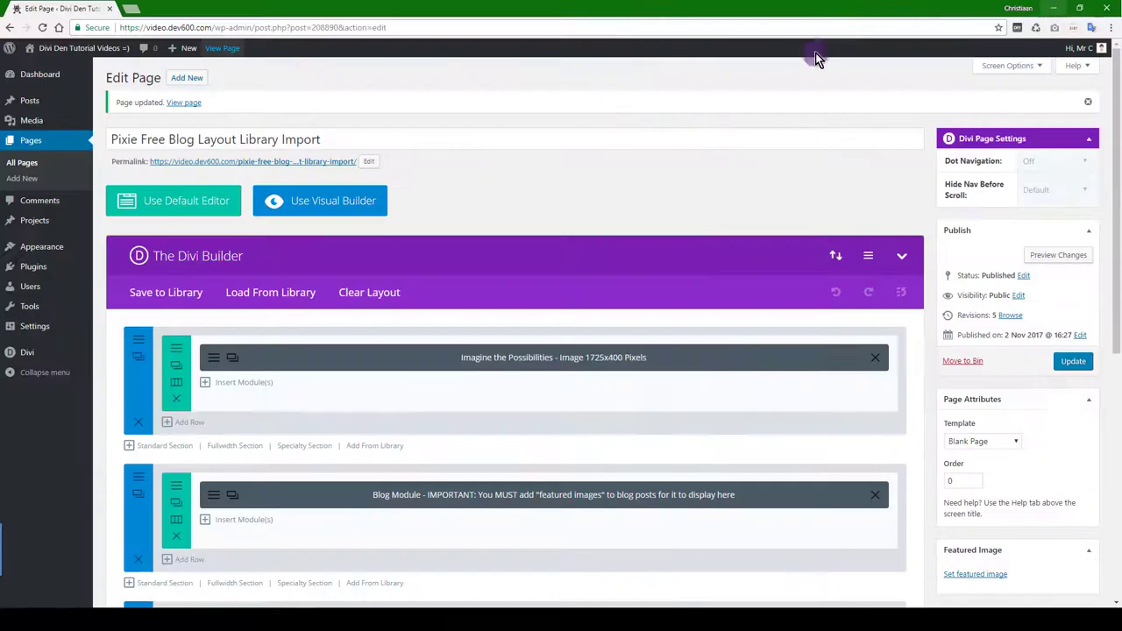
scroll(543, 201, down, 2)
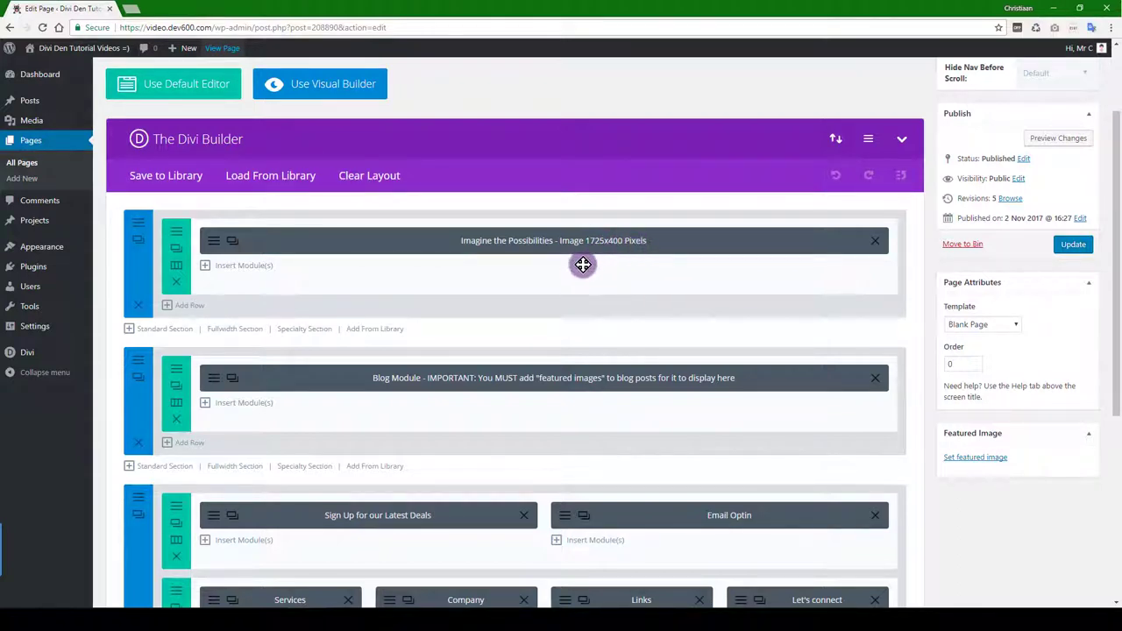
scroll(605, 266, down, 2)
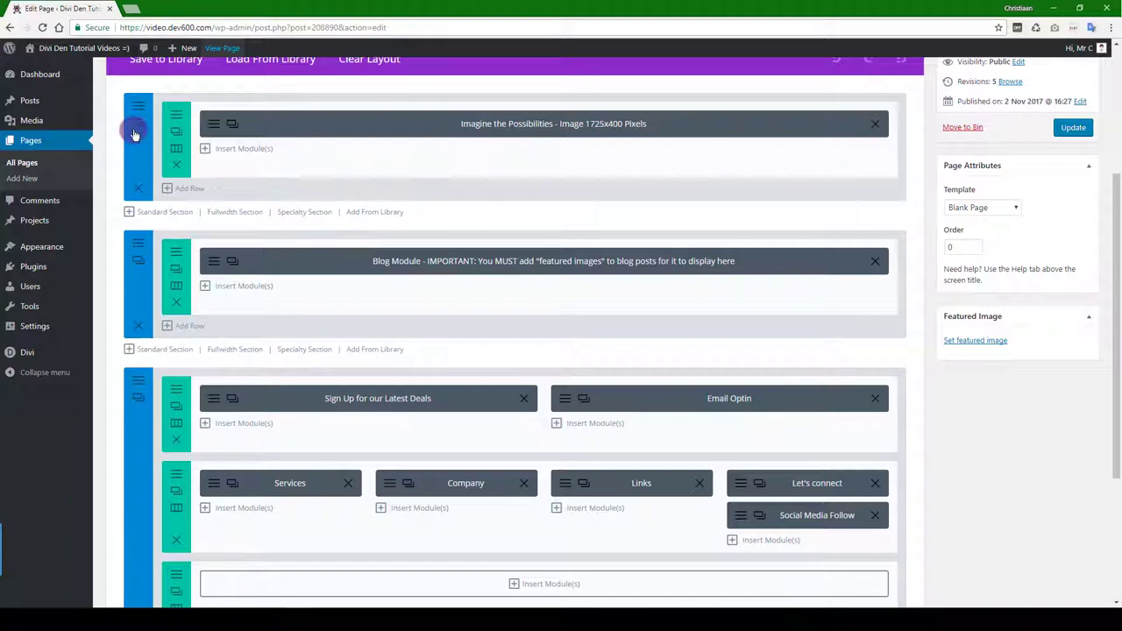
click(40, 105)
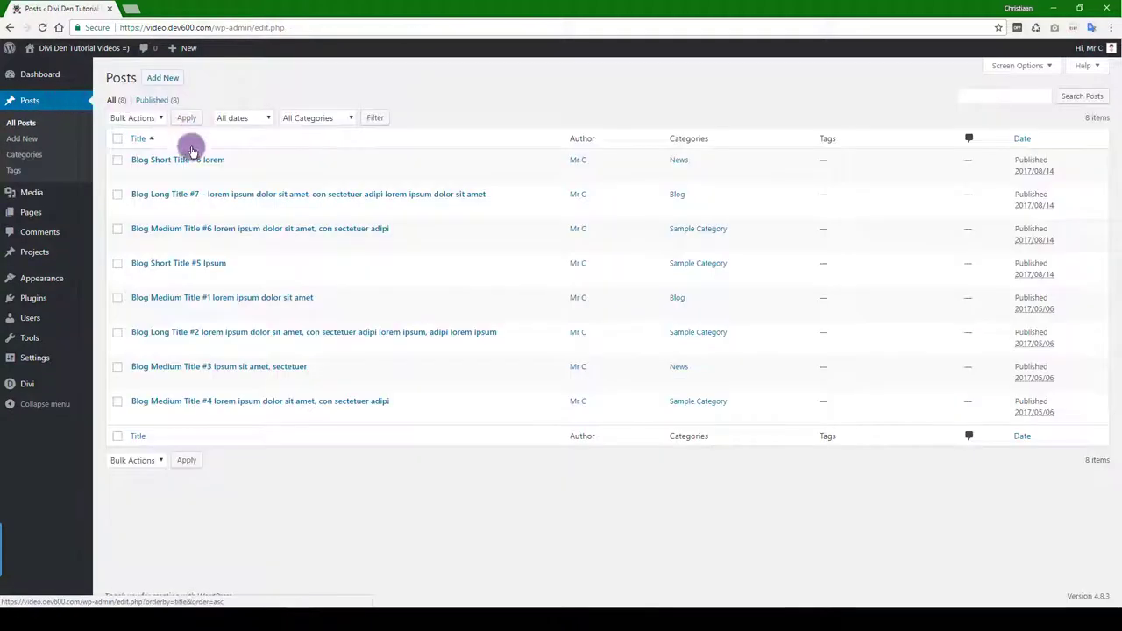
Open Blog Short Title #8 lorem and confirm its bridge photo featured image.
click(163, 161)
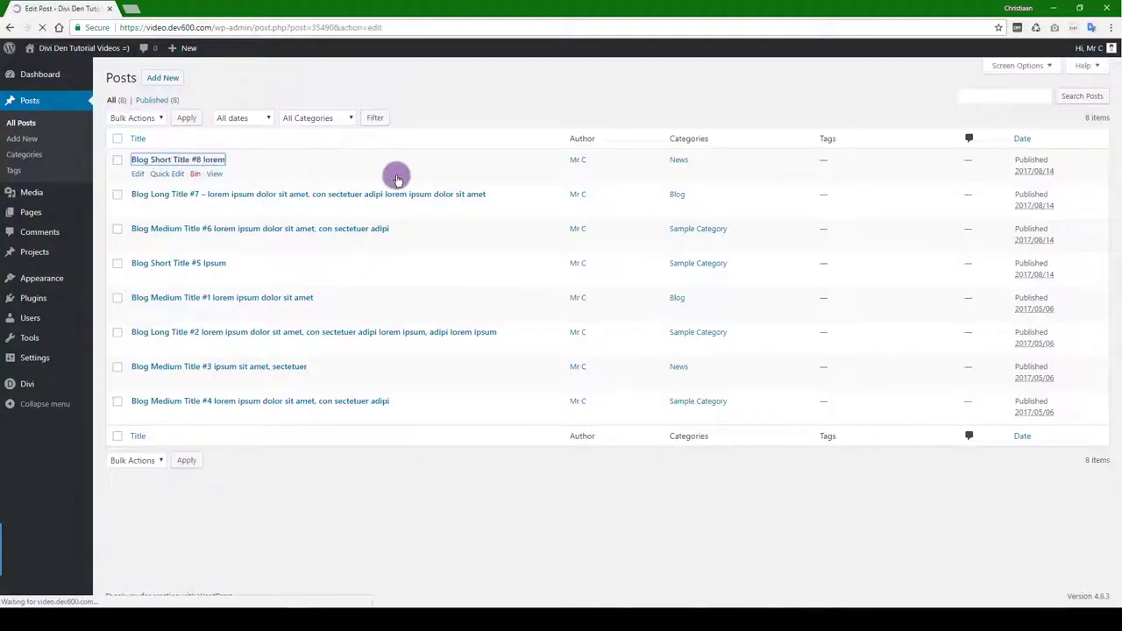
scroll(926, 220, down, 3)
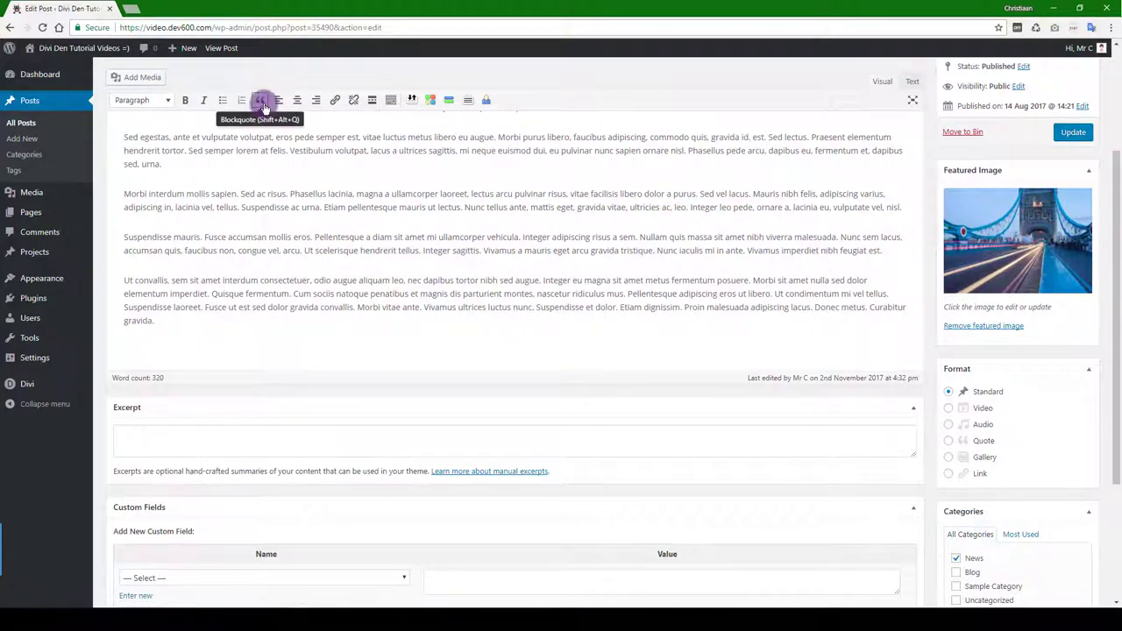
scroll(280, 113, up, 3)
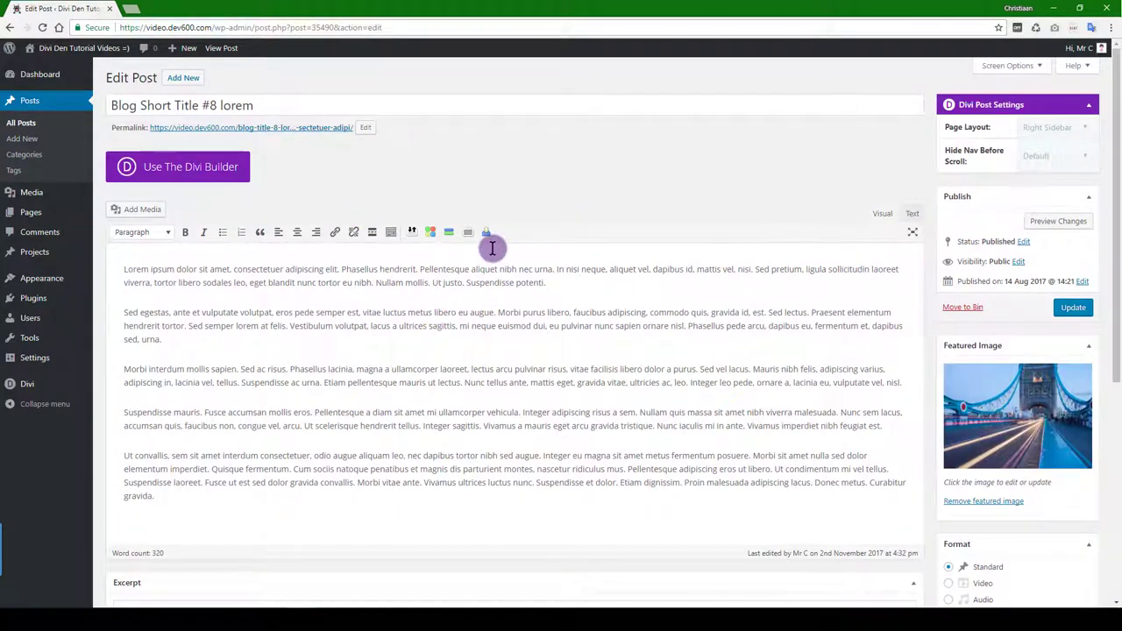